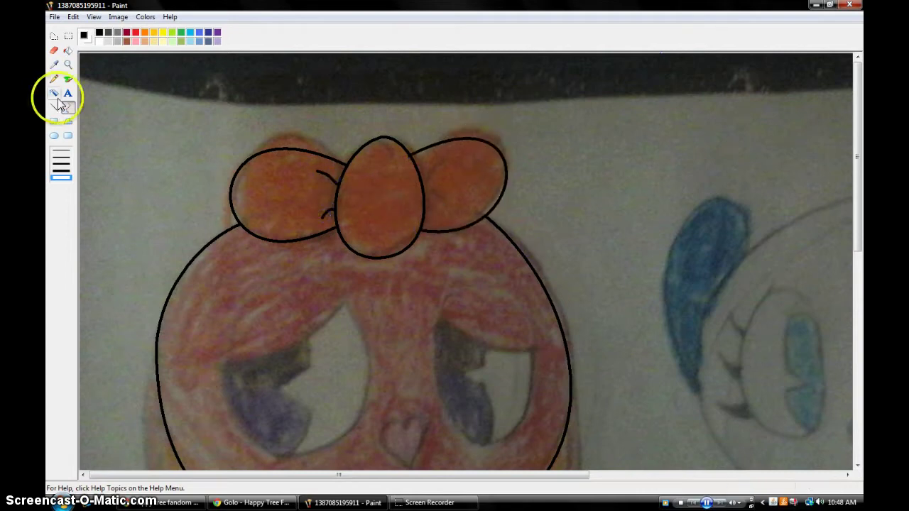
# Undo the last curve and retrace the two crease lines on the bow's left lobe with short straight lines.
pyautogui.click(67, 63)
pyautogui.click(376, 185)
pyautogui.click(73, 16)
pyautogui.click(91, 28)
pyautogui.click(54, 106)
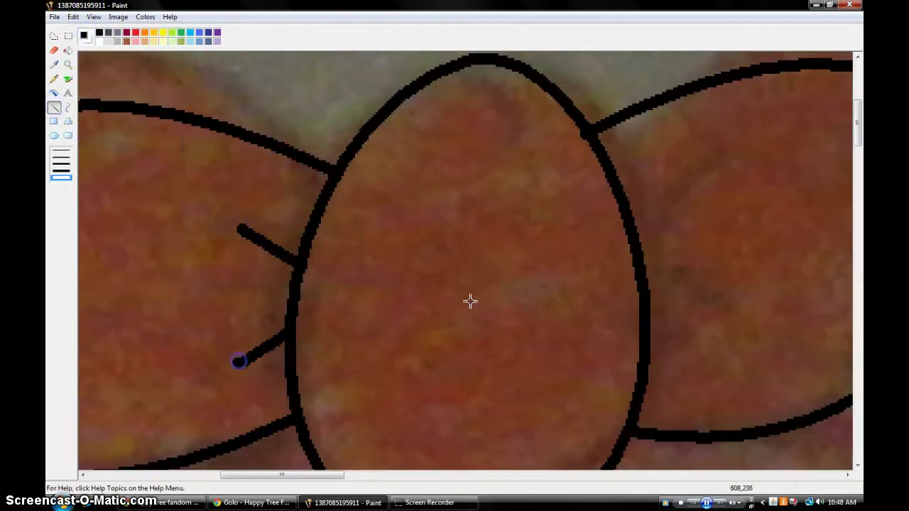
# Trace the heart-shaped nose of the character with the bow using thick black curves.
pyautogui.click(68, 64)
pyautogui.click(319, 213)
pyautogui.click(67, 107)
pyautogui.moveTo(444, 199); pyautogui.dragTo(468, 362)
pyautogui.moveTo(456, 280)
pyautogui.mouseDown()
pyautogui.moveTo(409, 253)
pyautogui.moveTo(306, 340)
pyautogui.mouseUp()
pyautogui.moveTo(444, 195); pyautogui.dragTo(471, 358)
pyautogui.moveTo(462, 284); pyautogui.dragTo(568, 249)
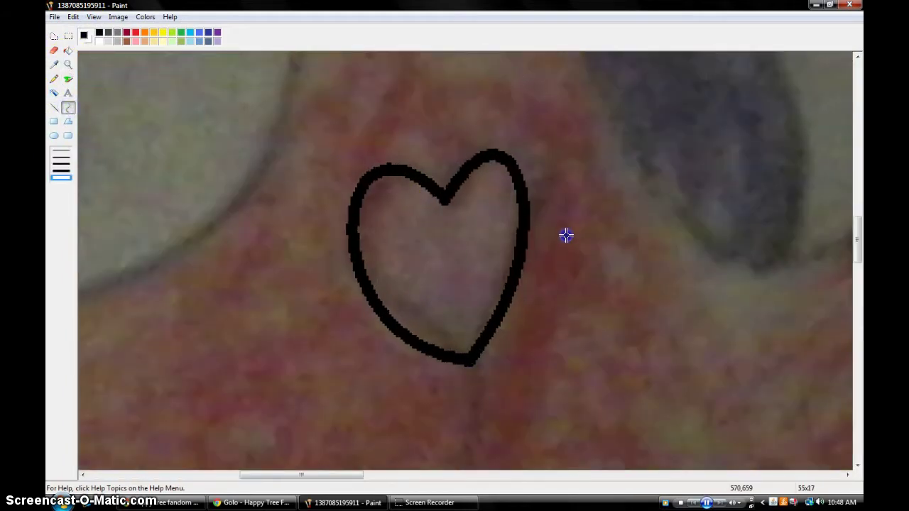
# Trace the line running down from the nose and the wide curved smile beneath it.
pyautogui.scroll(-3, 568, 250)
pyautogui.moveTo(471, 257); pyautogui.dragTo(470, 309)
pyautogui.scroll(-3, 475, 363)
pyautogui.moveTo(470, 199); pyautogui.dragTo(447, 375)
pyautogui.moveTo(166, 330); pyautogui.dragTo(682, 300)
pyautogui.moveTo(426, 316); pyautogui.dragTo(426, 397)
pyautogui.scroll(-3, 592, 371)
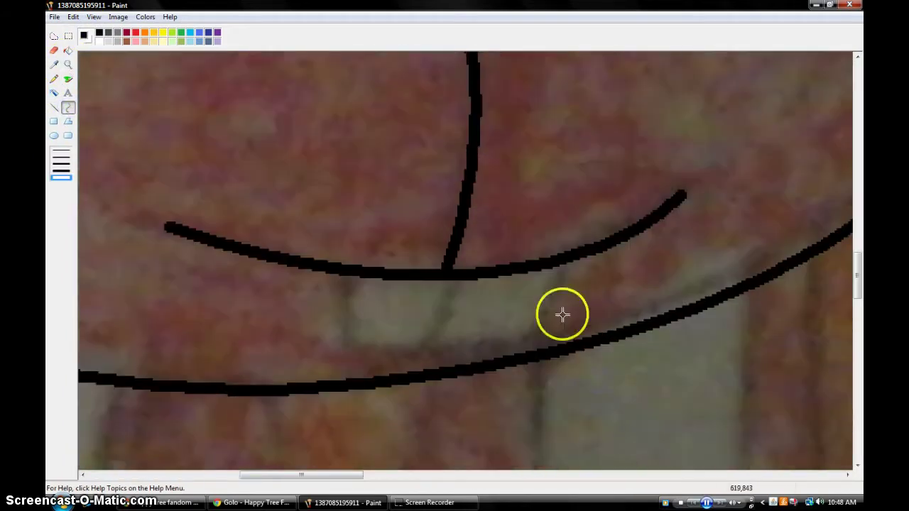
# Trace the two front teeth under the smile and erase stray marks beside the line above them.
pyautogui.moveTo(349, 349); pyautogui.dragTo(524, 345)
pyautogui.moveTo(444, 286)
pyautogui.mouseDown()
pyautogui.moveTo(428, 344)
pyautogui.moveTo(445, 186)
pyautogui.moveTo(450, 292)
pyautogui.mouseUp()
pyautogui.click(53, 51)
pyautogui.moveTo(455, 197); pyautogui.dragTo(452, 210)
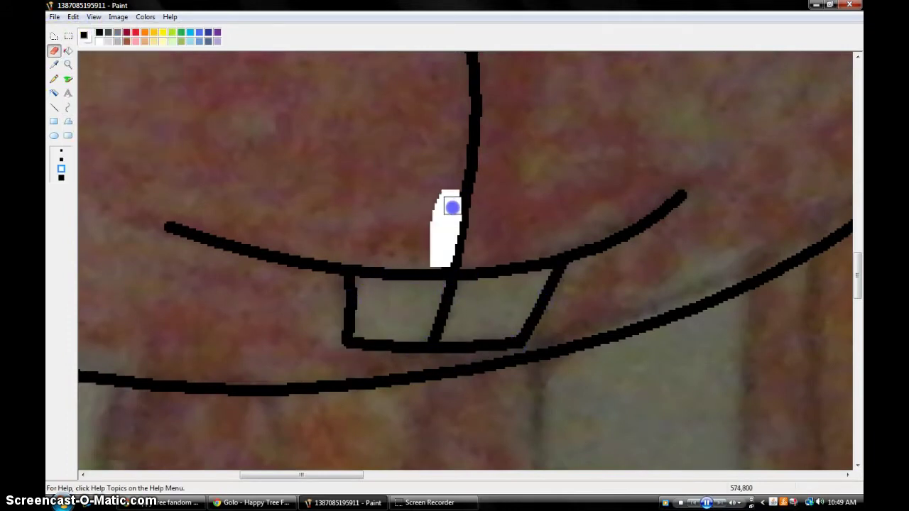
# Post "Slash:...." in the Happy tree fandom Wiki chat, open the wiki activity page in the other Chrome window, and return to Paint.
pyautogui.click(199, 500)
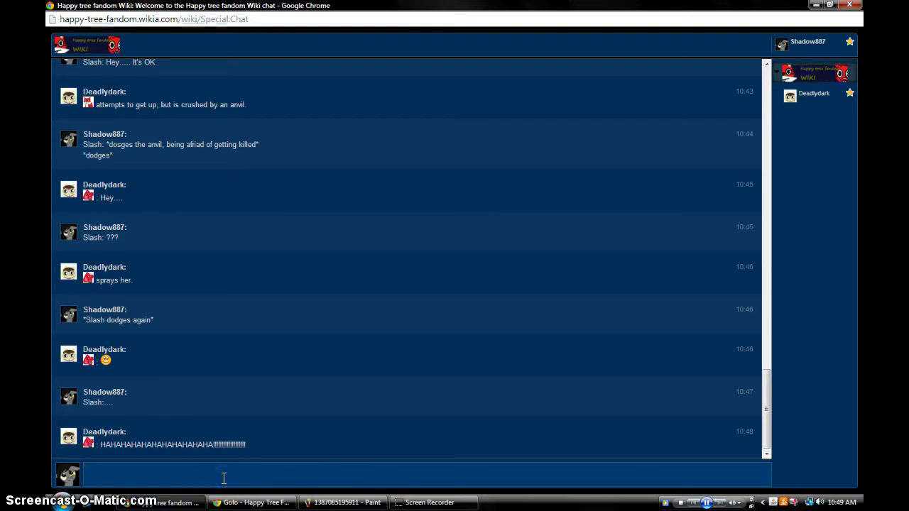
pyautogui.press('Return')
pyautogui.click(252, 502)
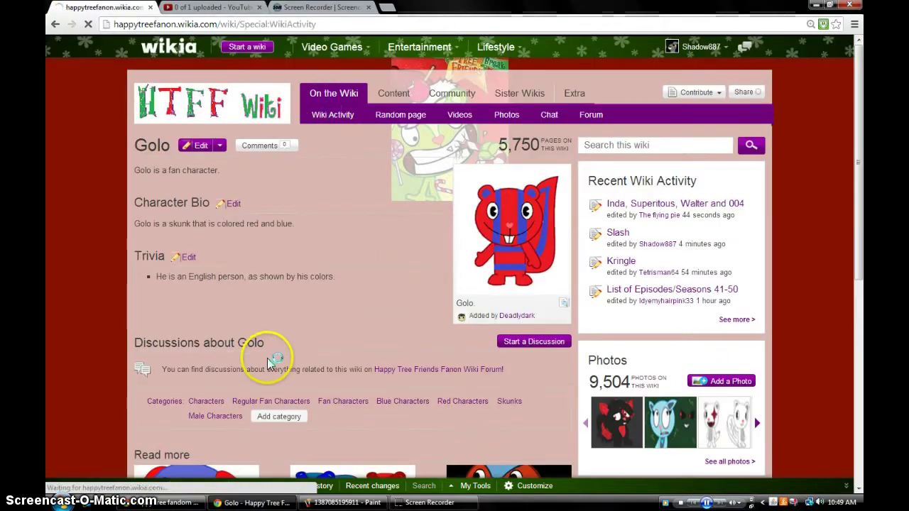
pyautogui.click(347, 502)
# Trace the left eye's slanted lid and rounded lower outline with the Curve tool.
pyautogui.click(68, 64)
pyautogui.click(173, 170)
pyautogui.click(301, 152)
pyautogui.click(68, 108)
pyautogui.moveTo(416, 174); pyautogui.dragTo(163, 300)
pyautogui.moveTo(298, 274)
pyautogui.mouseDown()
pyautogui.moveTo(328, 260)
pyautogui.moveTo(158, 305)
pyautogui.moveTo(552, 335)
pyautogui.mouseUp()
pyautogui.scroll(-5, 189, 398)
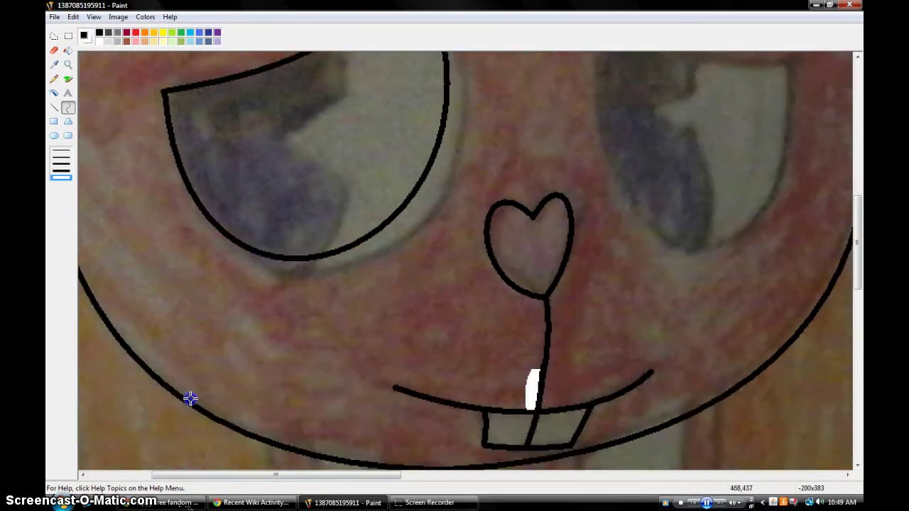
# Trace the right eye's outline and the notched edge of its iris with curves.
pyautogui.scroll(5, 426, 284)
pyautogui.click(611, 91)
pyautogui.moveTo(610, 91)
pyautogui.mouseDown()
pyautogui.moveTo(787, 159)
pyautogui.moveTo(608, 84)
pyautogui.moveTo(737, 381)
pyautogui.moveTo(699, 355)
pyautogui.mouseUp()
pyautogui.moveTo(692, 198); pyautogui.dragTo(690, 234)
pyautogui.moveTo(689, 234)
pyautogui.mouseDown()
pyautogui.moveTo(654, 213)
pyautogui.moveTo(701, 347)
pyautogui.mouseUp()
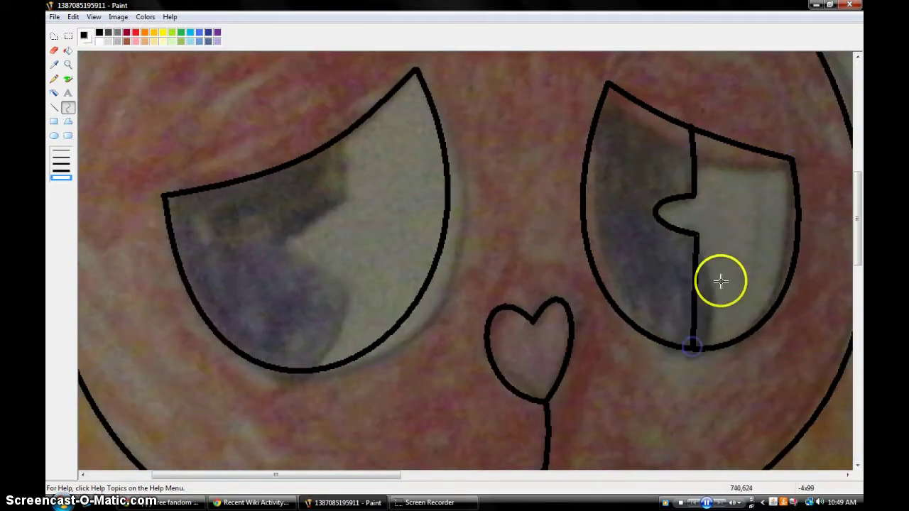
pyautogui.moveTo(720, 280); pyautogui.dragTo(709, 284)
# Trace the notched edge of the left eye's iris and divide the iris with a straight line of the thinnest width.
pyautogui.moveTo(345, 206); pyautogui.dragTo(348, 289)
pyautogui.click(274, 249)
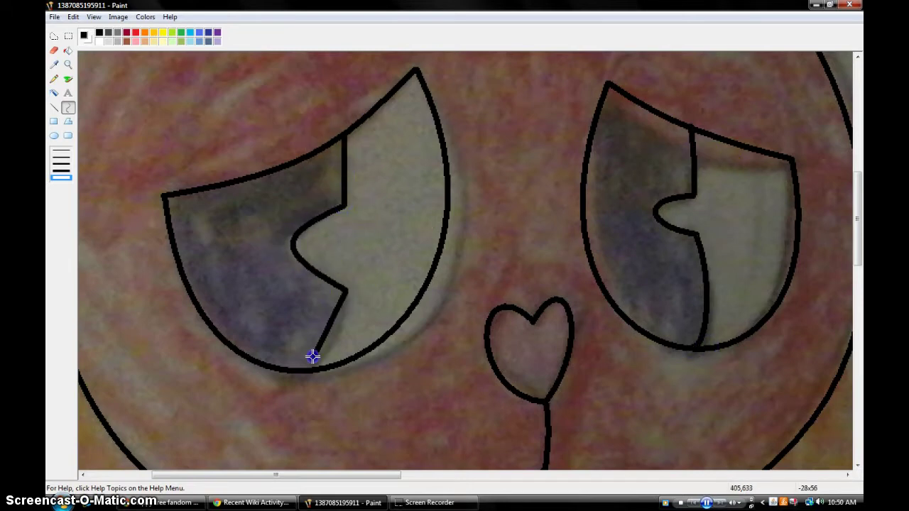
pyautogui.click(54, 107)
pyautogui.click(61, 150)
pyautogui.moveTo(174, 243); pyautogui.dragTo(284, 243)
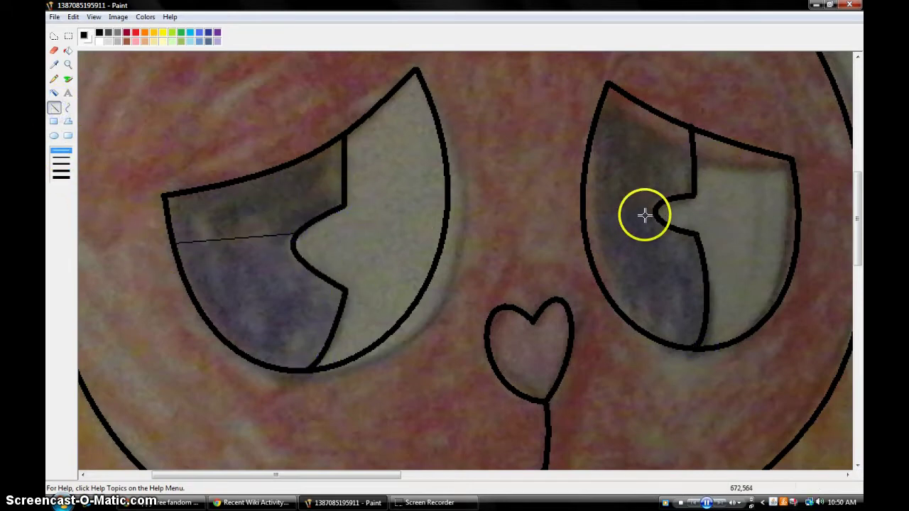
# Trace the outer outline of the long left ear with a curve of the thickest width.
pyautogui.click(68, 64)
pyautogui.click(61, 151)
pyautogui.click(294, 269)
pyautogui.click(68, 107)
pyautogui.click(61, 177)
pyautogui.moveTo(129, 57); pyautogui.dragTo(197, 430)
pyautogui.moveTo(178, 398); pyautogui.dragTo(128, 412)
pyautogui.click(73, 16)
pyautogui.click(78, 28)
pyautogui.moveTo(128, 107); pyautogui.dragTo(270, 280)
pyautogui.scroll(-3, 288, 421)
pyautogui.scroll(3, 426, 284)
# Trace the outer outline of the long right ear with a matching curve.
pyautogui.click(540, 98)
pyautogui.moveTo(540, 97); pyautogui.dragTo(576, 229)
pyautogui.scroll(-3, 493, 428)
pyautogui.scroll(2, 330, 154)
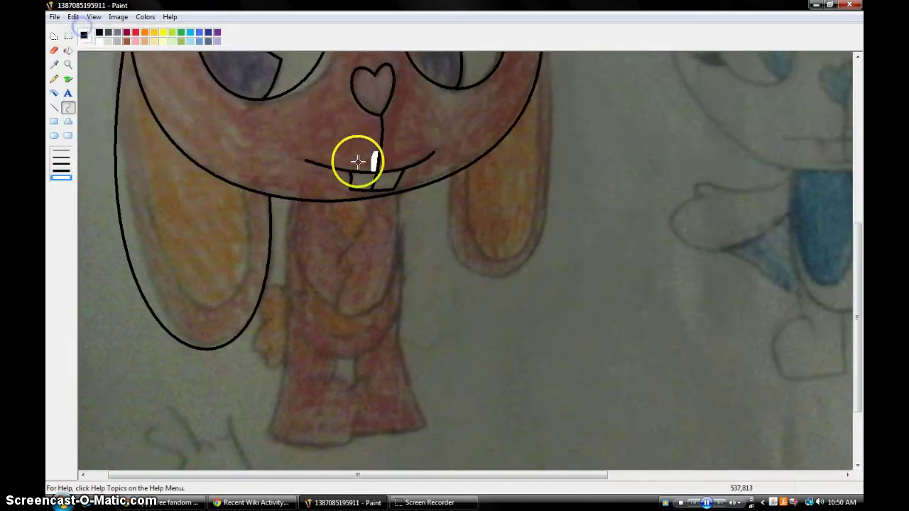
pyautogui.scroll(3, 536, 163)
pyautogui.scroll(-3, 536, 163)
pyautogui.scroll(2, 646, 272)
pyautogui.moveTo(532, 157)
pyautogui.mouseDown()
pyautogui.moveTo(595, 309)
pyautogui.moveTo(497, 426)
pyautogui.mouseUp()
# Trace the orange inner-ear outlines inside both long ears.
pyautogui.moveTo(138, 174); pyautogui.dragTo(244, 294)
pyautogui.scroll(-3, 163, 294)
pyautogui.moveTo(163, 294); pyautogui.dragTo(184, 340)
pyautogui.scroll(3, 514, 145)
pyautogui.moveTo(543, 162)
pyautogui.mouseDown()
pyautogui.moveTo(460, 275)
pyautogui.moveTo(490, 359)
pyautogui.mouseUp()
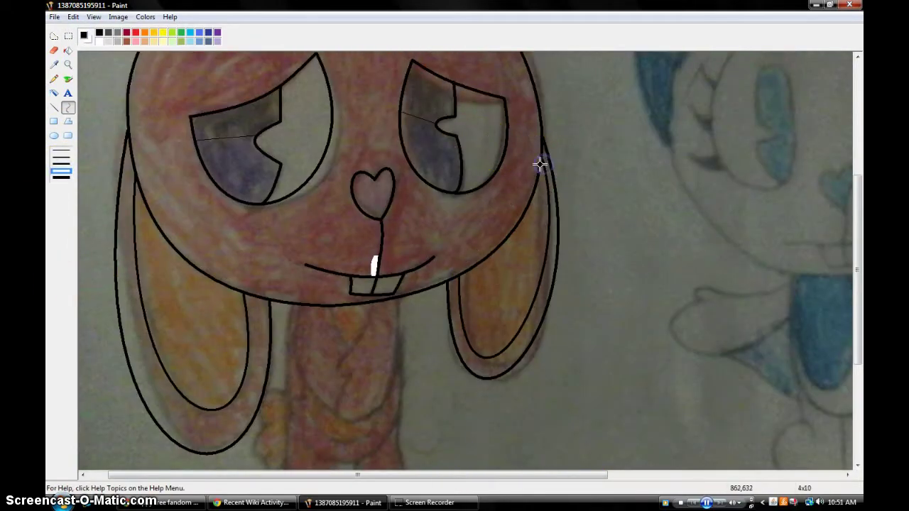
# Trace the body's right side and rounded bottom edge with one thick curve starting below the chin.
pyautogui.click(68, 64)
pyautogui.click(61, 152)
pyautogui.click(264, 306)
pyautogui.click(68, 107)
pyautogui.moveTo(327, 164)
pyautogui.mouseDown()
pyautogui.moveTo(211, 351)
pyautogui.moveTo(168, 372)
pyautogui.mouseUp()
pyautogui.moveTo(373, 228); pyautogui.dragTo(357, 382)
# Trace the right arm folded across the chest, including its thumb notch and rounded hand.
pyautogui.scroll(3, 357, 382)
pyautogui.moveTo(279, 169); pyautogui.dragTo(214, 289)
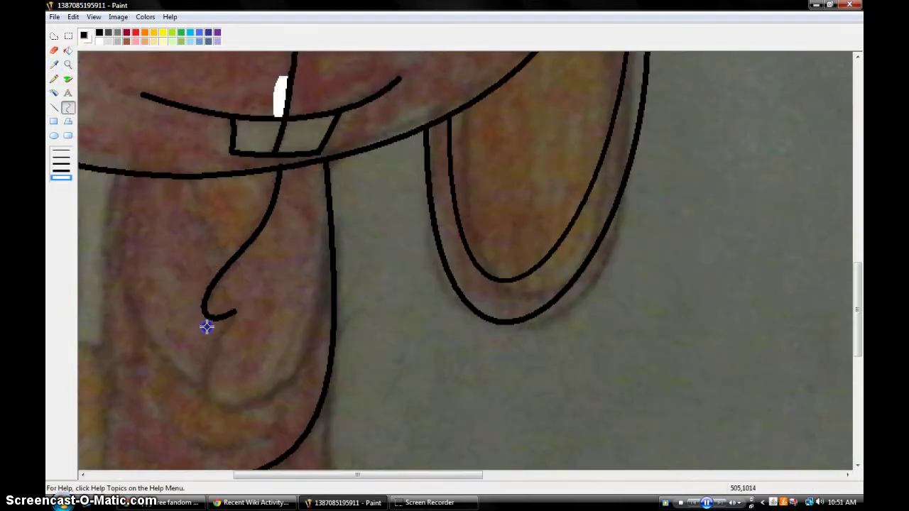
pyautogui.scroll(-3, 204, 327)
pyautogui.moveTo(325, 61); pyautogui.dragTo(216, 298)
pyautogui.moveTo(323, 199); pyautogui.dragTo(343, 229)
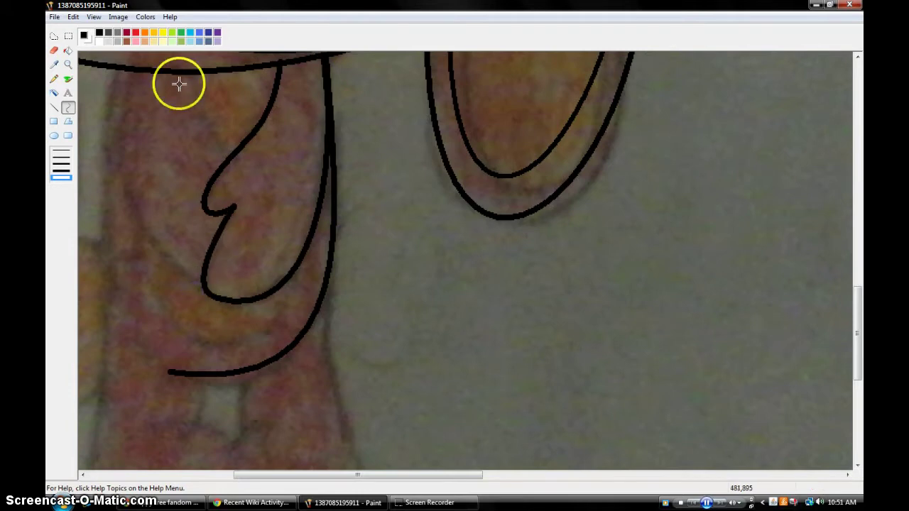
# Trace the left arm across the chest and the left side of the body.
pyautogui.moveTo(128, 71); pyautogui.dragTo(193, 269)
pyautogui.moveTo(164, 236); pyautogui.dragTo(137, 234)
pyautogui.moveTo(117, 71); pyautogui.dragTo(103, 306)
# Trace the left leg and foot, including the rounded toe and the short inner leg line.
pyautogui.scroll(-3, 104, 305)
pyautogui.scroll(3, 123, 300)
pyautogui.scroll(-3, 122, 300)
pyautogui.moveTo(395, 474); pyautogui.dragTo(329, 474)
pyautogui.moveTo(308, 305); pyautogui.dragTo(264, 444)
pyautogui.moveTo(389, 431); pyautogui.dragTo(365, 319)
pyautogui.moveTo(454, 454); pyautogui.dragTo(433, 348)
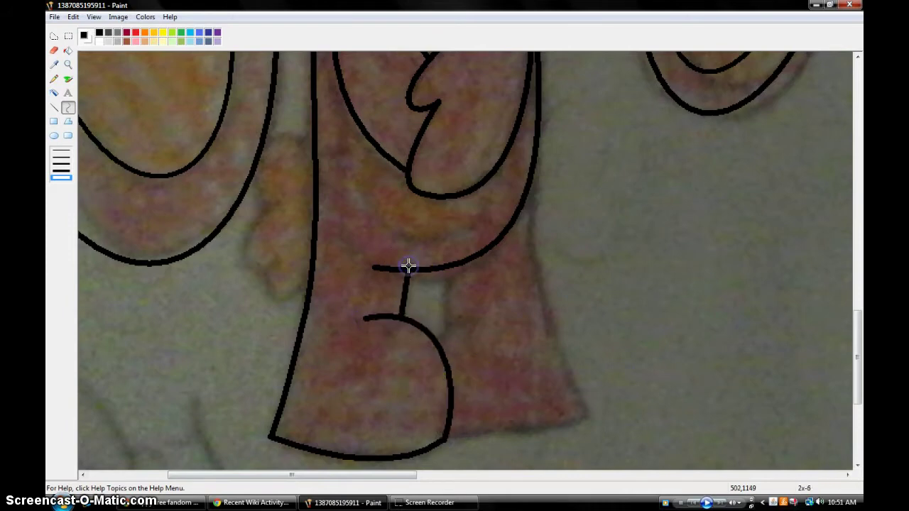
# Post "Slash: Wha--What?" in the Happy tree fandom Wiki chat and return to Paint.
pyautogui.click(174, 502)
pyautogui.write('Slash: Wh')
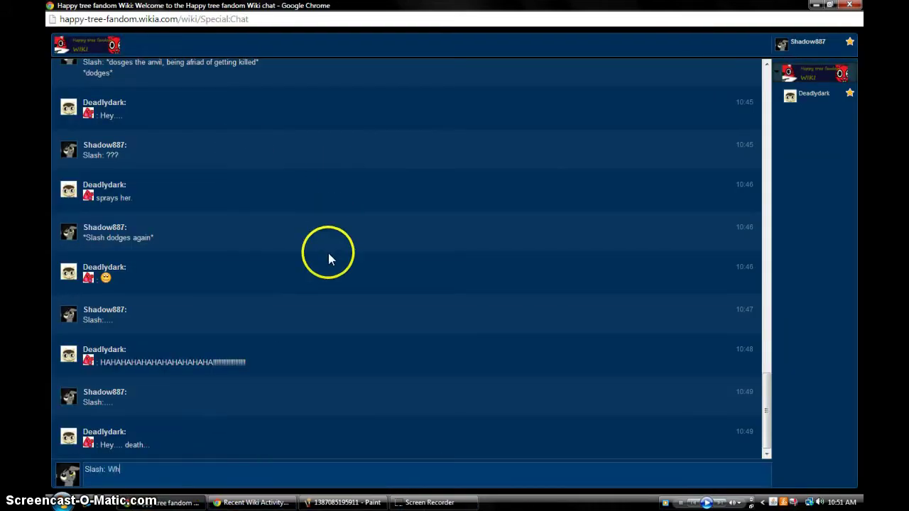
pyautogui.write('a~Wja')
pyautogui.press('BackSpace')
pyautogui.press('BackSpace')
pyautogui.write('hat')
pyautogui.press('Return')
pyautogui.click(347, 501)
# Trace the right leg and foot, and the scalloped tail on the body's left side.
pyautogui.moveTo(579, 411); pyautogui.dragTo(547, 298)
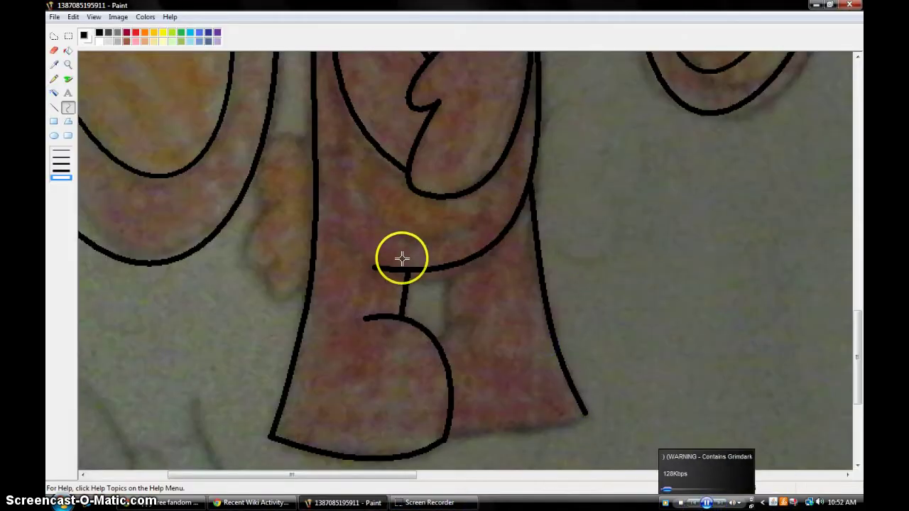
pyautogui.moveTo(446, 270); pyautogui.dragTo(444, 330)
pyautogui.moveTo(491, 427); pyautogui.dragTo(501, 447)
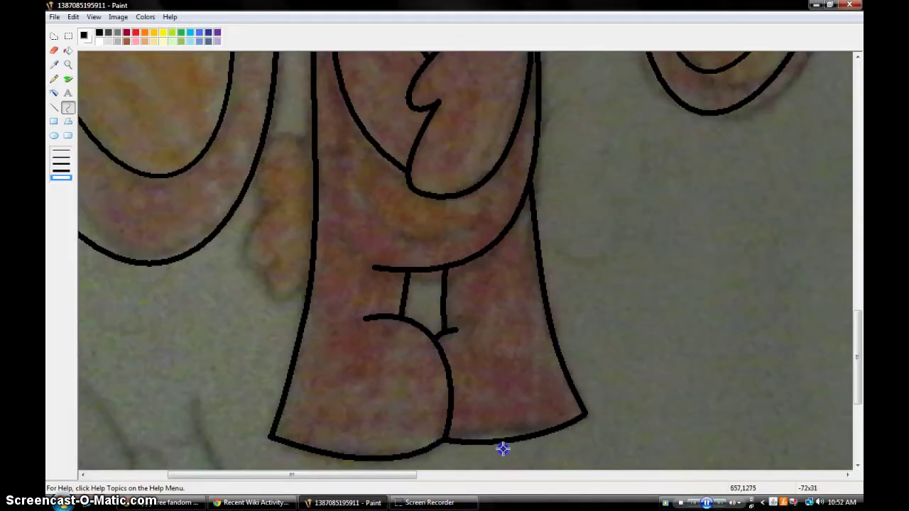
pyautogui.scroll(3, 313, 235)
pyautogui.moveTo(274, 313)
pyautogui.mouseDown()
pyautogui.moveTo(227, 357)
pyautogui.moveTo(237, 388)
pyautogui.mouseUp()
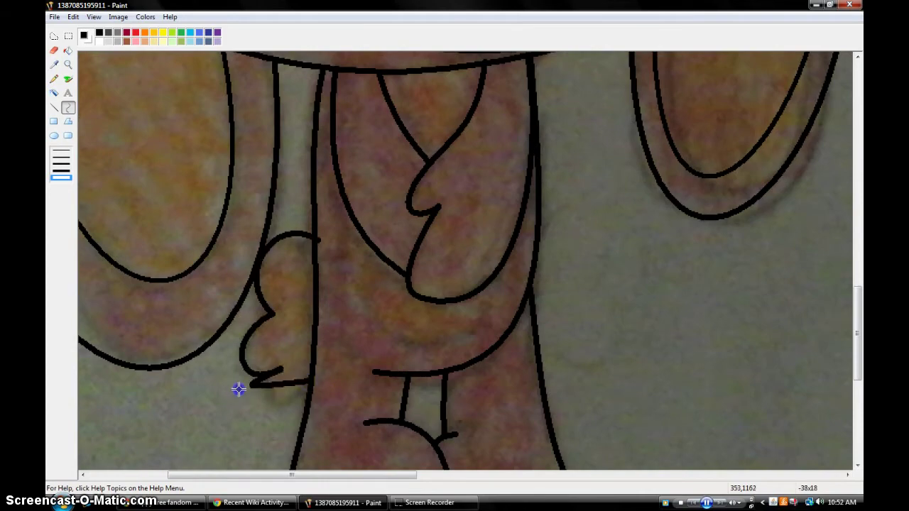
# Set the drawing colour to black and trace the round head outline of the blue-eared character with thick curves.
pyautogui.click(53, 64)
pyautogui.click(266, 163)
pyautogui.click(66, 149)
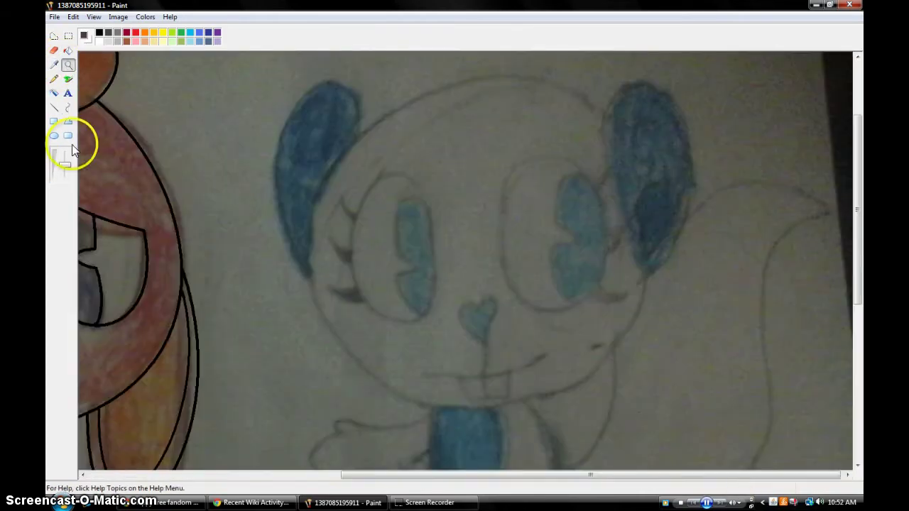
pyautogui.click(100, 32)
pyautogui.scroll(2, 294, 209)
pyautogui.moveTo(310, 282); pyautogui.dragTo(641, 286)
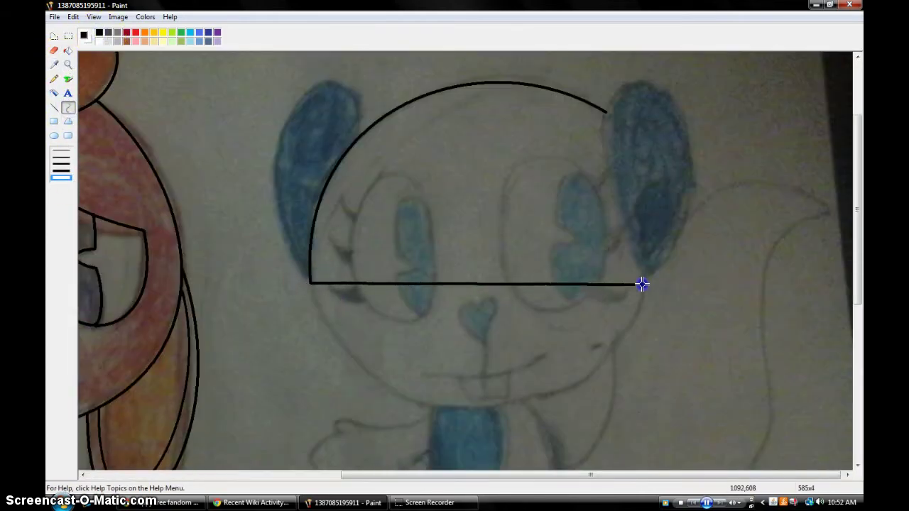
pyautogui.scroll(-4, 641, 286)
pyautogui.scroll(2, 386, 217)
pyautogui.moveTo(316, 117); pyautogui.dragTo(314, 172)
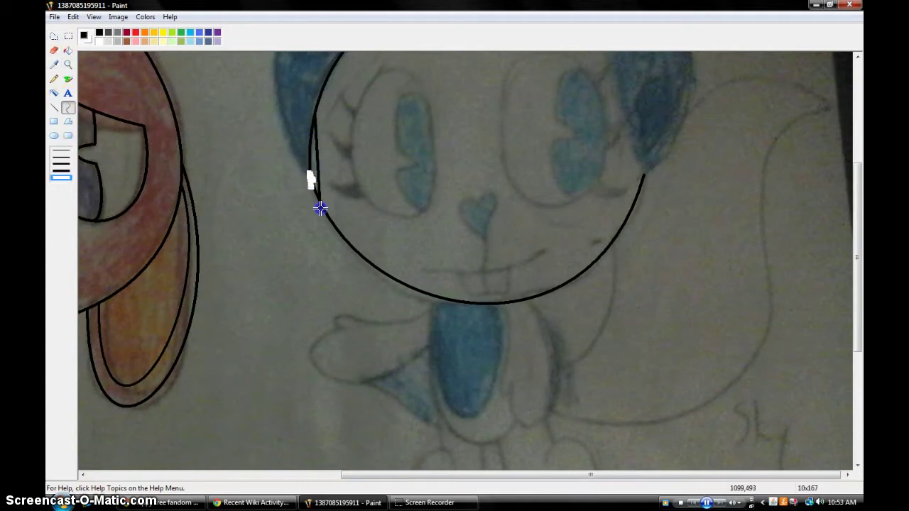
# Trace the outer outline of the blue-eared character's right ear.
pyautogui.scroll(3, 307, 180)
pyautogui.moveTo(643, 280)
pyautogui.mouseDown()
pyautogui.moveTo(604, 112)
pyautogui.moveTo(637, 40)
pyautogui.moveTo(618, 121)
pyautogui.moveTo(691, 123)
pyautogui.mouseUp()
# Post "Slash: What???" in the Happy tree fandom Wiki chat and return to Paint.
pyautogui.hotkey('alt', 'Tab')
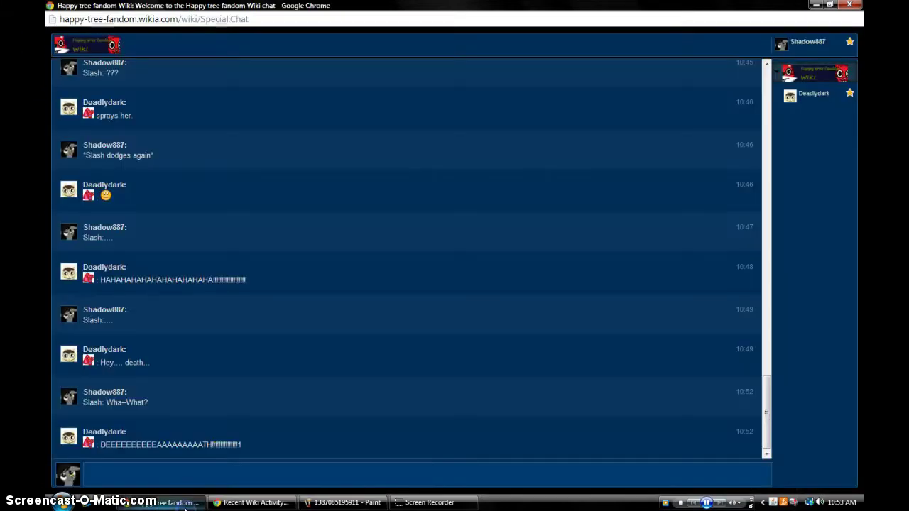
pyautogui.press('Return')
pyautogui.click(344, 502)
# Trace the blue-eared character's left ear, then add inner-ear shapes in both ears with the second-thickest line.
pyautogui.scroll(3, 308, 193)
pyautogui.moveTo(308, 193); pyautogui.dragTo(219, 323)
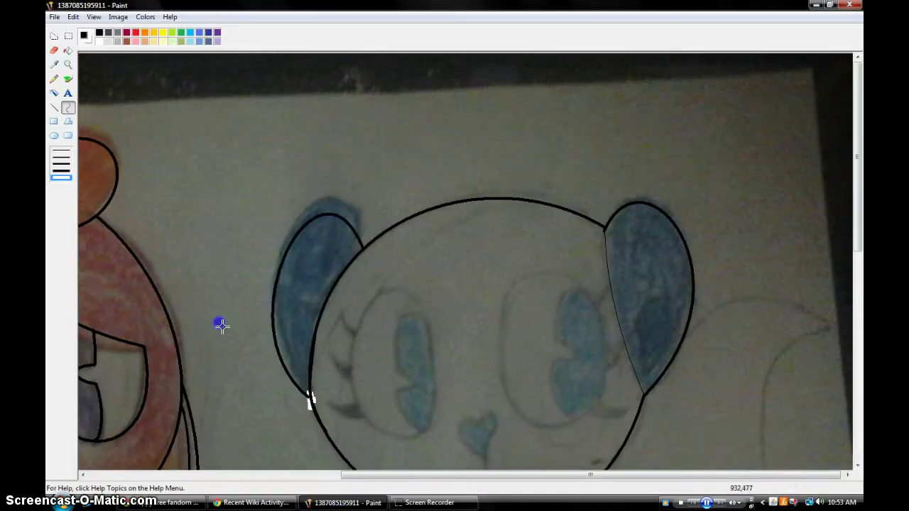
pyautogui.click(61, 171)
pyautogui.click(643, 341)
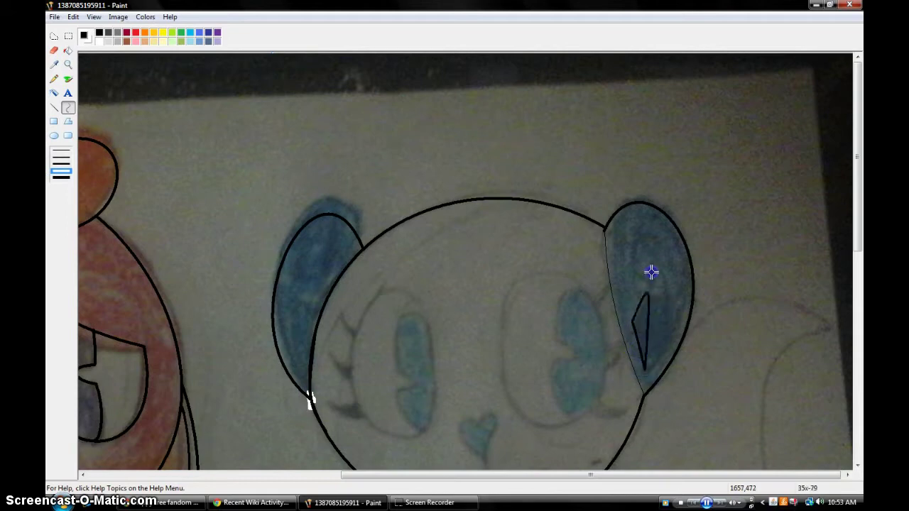
pyautogui.scroll(-3, 285, 376)
# Trace the blue-eared character's two oval eyes and their notched irises with curves of the thickest width.
pyautogui.click(60, 178)
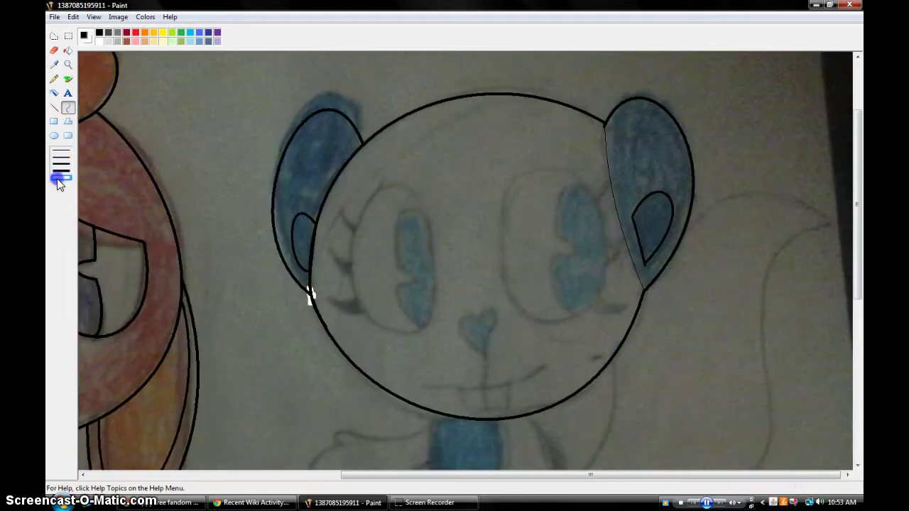
pyautogui.moveTo(408, 330); pyautogui.dragTo(462, 330)
pyautogui.moveTo(407, 332); pyautogui.dragTo(321, 319)
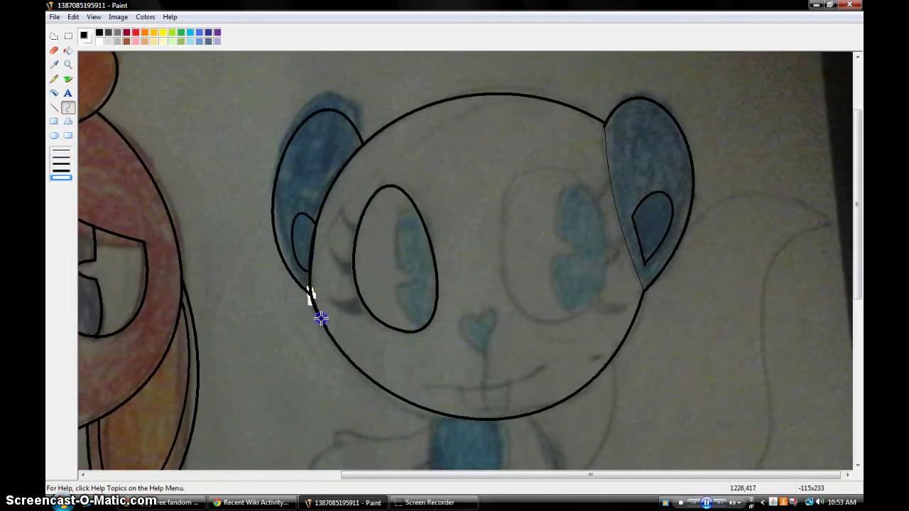
pyautogui.moveTo(502, 187); pyautogui.dragTo(534, 171)
pyautogui.moveTo(572, 208); pyautogui.dragTo(624, 237)
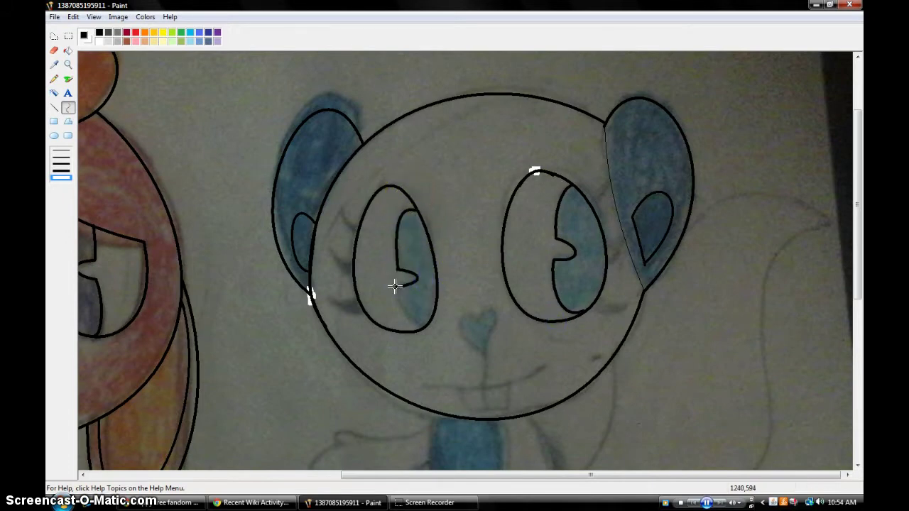
pyautogui.click(320, 274)
pyautogui.click(527, 251)
# Post "Slash:...." in the Happy tree fandom Wiki chat and return to Paint.
pyautogui.click(156, 505)
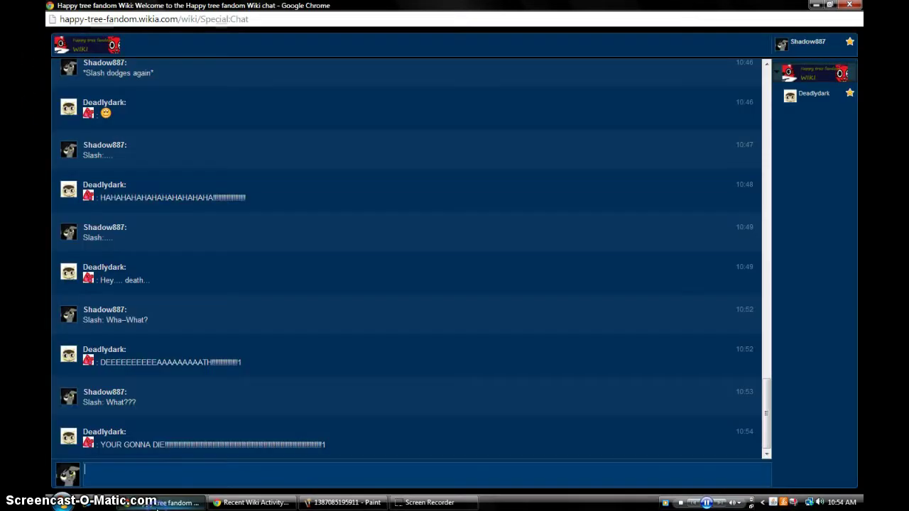
pyautogui.write('....')
pyautogui.press('Return')
pyautogui.click(344, 502)
# Trace the pointed eyelashes on the outer side of the blue-eared character's left eye.
pyautogui.moveTo(285, 123)
pyautogui.mouseDown()
pyautogui.moveTo(369, 176)
pyautogui.moveTo(372, 222)
pyautogui.mouseUp()
pyautogui.moveTo(381, 178); pyautogui.dragTo(361, 284)
pyautogui.scroll(-3, 362, 284)
pyautogui.moveTo(390, 213)
pyautogui.mouseDown()
pyautogui.moveTo(267, 217)
pyautogui.moveTo(402, 263)
pyautogui.moveTo(415, 284)
pyautogui.mouseUp()
# Trace the pointed eyelashes on the outer side of the blue-eared character's right eye.
pyautogui.click(68, 64)
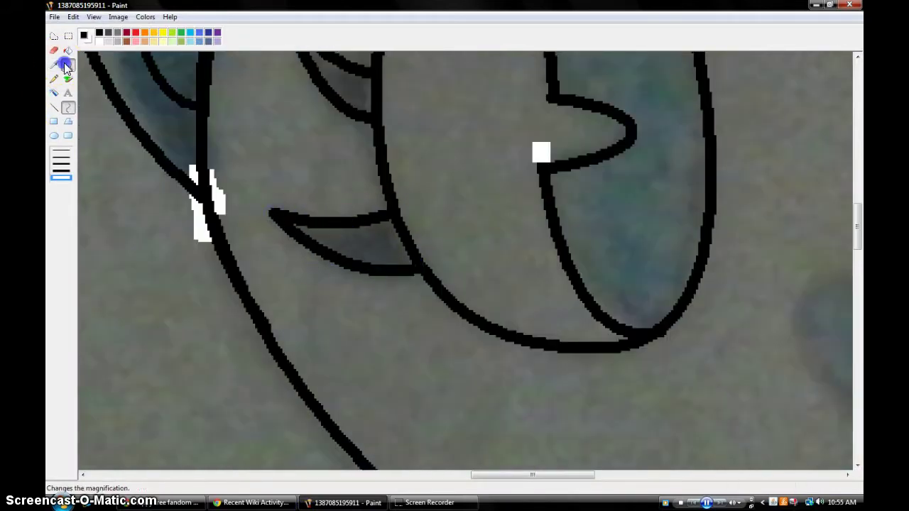
pyautogui.click(620, 253)
pyautogui.scroll(3, 499, 199)
pyautogui.moveTo(404, 243)
pyautogui.mouseDown()
pyautogui.moveTo(438, 207)
pyautogui.moveTo(465, 217)
pyautogui.moveTo(440, 273)
pyautogui.mouseUp()
pyautogui.scroll(-3, 415, 265)
pyautogui.scroll(-3, 458, 286)
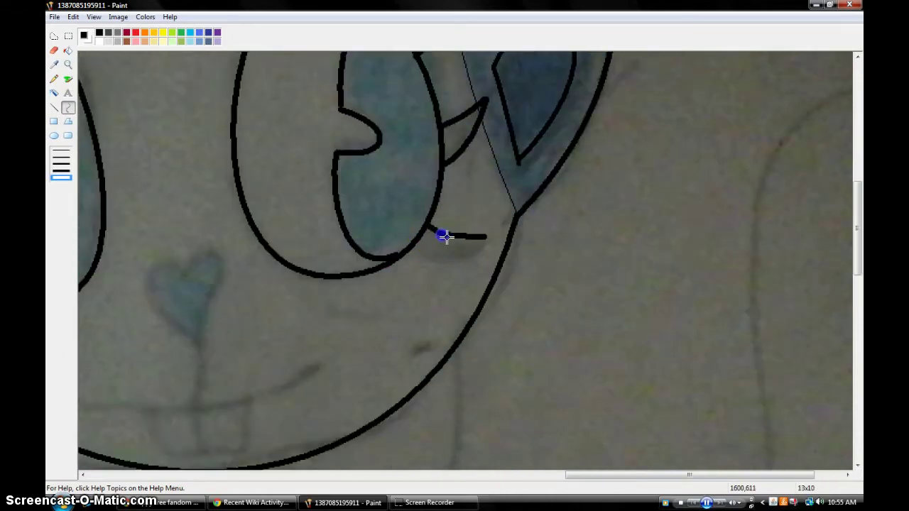
pyautogui.click(465, 269)
# Trace the front teeth below the blue-eared character's mouth.
pyautogui.moveTo(186, 277)
pyautogui.mouseDown()
pyautogui.moveTo(203, 329)
pyautogui.moveTo(239, 276)
pyautogui.mouseUp()
pyautogui.moveTo(162, 277); pyautogui.dragTo(158, 264)
pyautogui.scroll(-3, 203, 462)
# Post "*Slash reappears*" in the Happy tree fandom Wiki chat and return to Paint.
pyautogui.hotkey('alt', 'Tab')
pyautogui.write('*')
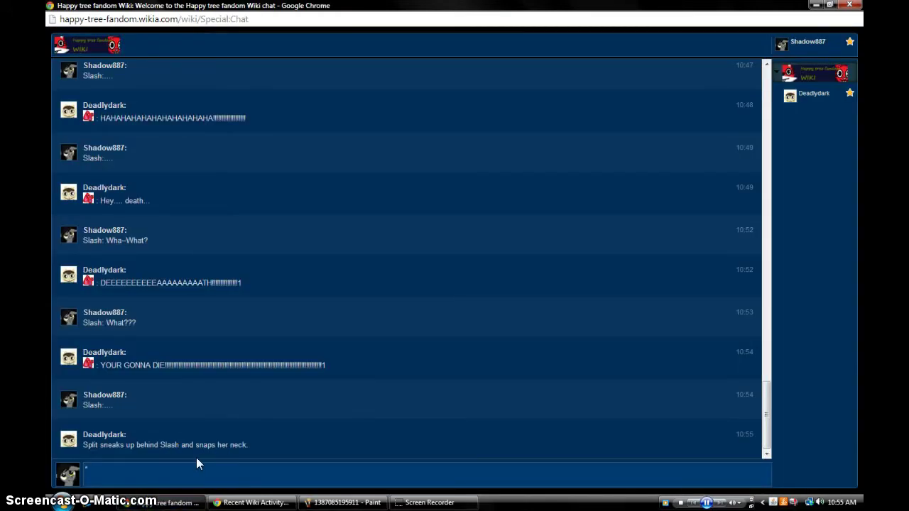
pyautogui.write('This dead')
pyautogui.press('BackSpace')
pyautogui.press('BackSpace')
pyautogui.press('BackSpace')
pyautogui.press('BackSpace')
pyautogui.press('BackSpace')
pyautogui.press('BackSpace')
pyautogui.press('BackSpace')
pyautogui.press('BackSpace')
pyautogui.press('BackSpace')
pyautogui.write('Slash rages')
pyautogui.press('Return')
pyautogui.hotkey('alt', 'Tab')
# Trace the blue-eared character's curved mouth line and the front teeth below it with black curves.
pyautogui.moveTo(641, 474); pyautogui.dragTo(576, 474)
pyautogui.moveTo(249, 294); pyautogui.dragTo(518, 261)
pyautogui.moveTo(383, 291); pyautogui.dragTo(438, 308)
pyautogui.click(438, 308)
pyautogui.moveTo(360, 310); pyautogui.dragTo(398, 348)
pyautogui.moveTo(379, 329); pyautogui.dragTo(361, 328)
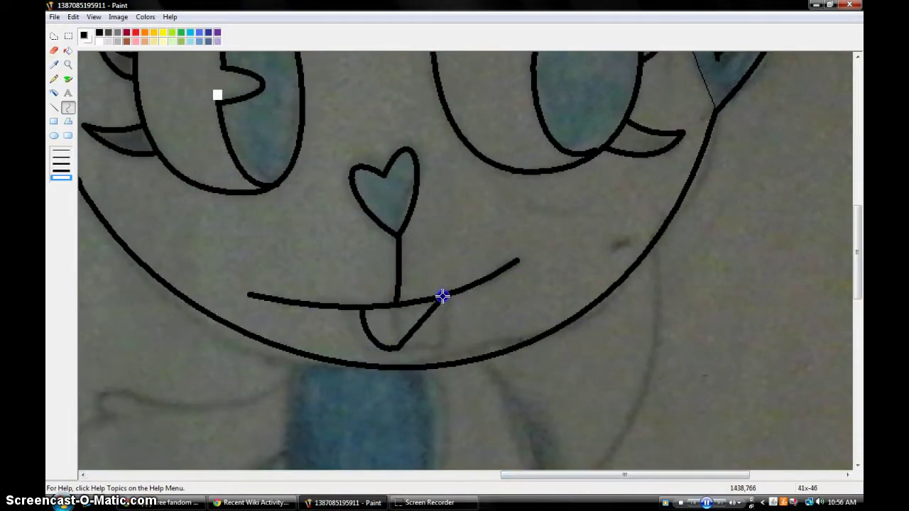
# Trace the blue-eared character's hanging arm and the outer outline of the torso.
pyautogui.scroll(-5, 402, 327)
pyautogui.moveTo(482, 147)
pyautogui.mouseDown()
pyautogui.moveTo(574, 390)
pyautogui.moveTo(451, 337)
pyautogui.mouseUp()
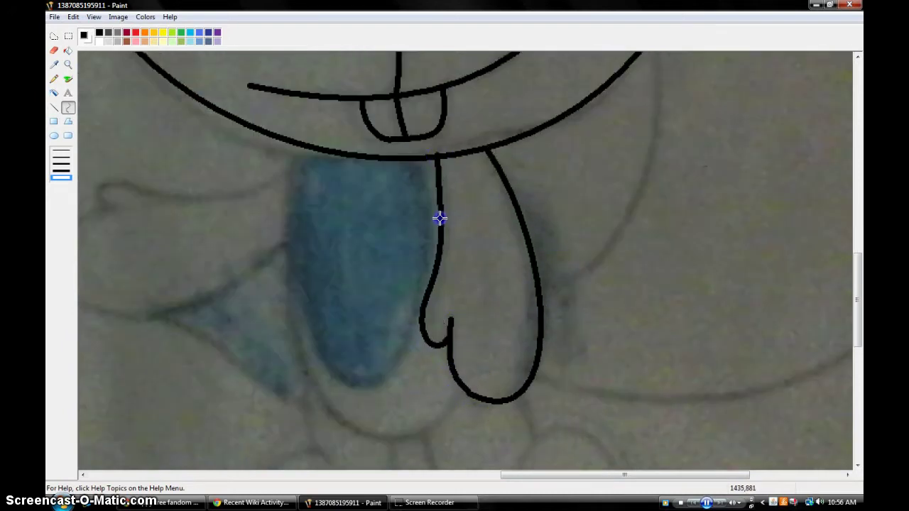
pyautogui.moveTo(301, 145); pyautogui.dragTo(441, 423)
pyautogui.scroll(-3, 292, 323)
pyautogui.scroll(3, 292, 322)
# Trace the outline of the blue belly patch on the torso.
pyautogui.moveTo(429, 161); pyautogui.dragTo(356, 162)
pyautogui.moveTo(306, 369); pyautogui.dragTo(300, 416)
pyautogui.moveTo(319, 152); pyautogui.dragTo(423, 460)
pyautogui.scroll(-3, 426, 426)
pyautogui.scroll(3, 436, 385)
# Trace the upper edge of the blue-eared character's outstretched arm with the thickest line.
pyautogui.click(61, 177)
pyautogui.moveTo(293, 163); pyautogui.dragTo(112, 183)
pyautogui.moveTo(206, 186); pyautogui.dragTo(206, 209)
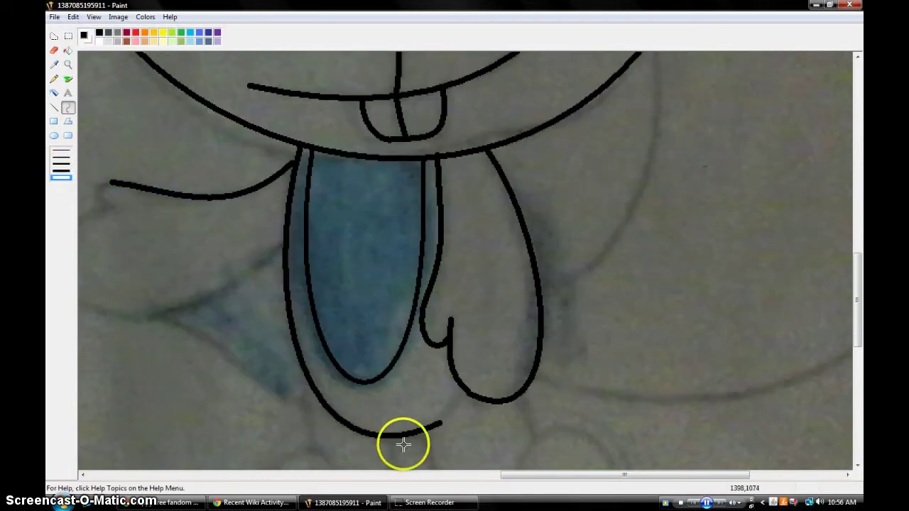
pyautogui.hscroll(-3, 224, 181)
# Post "*Slash kills Split with her Combat Knife*" in the Happy tree fandom Wiki chat and return to Paint.
pyautogui.hotkey('alt', 'Tab')
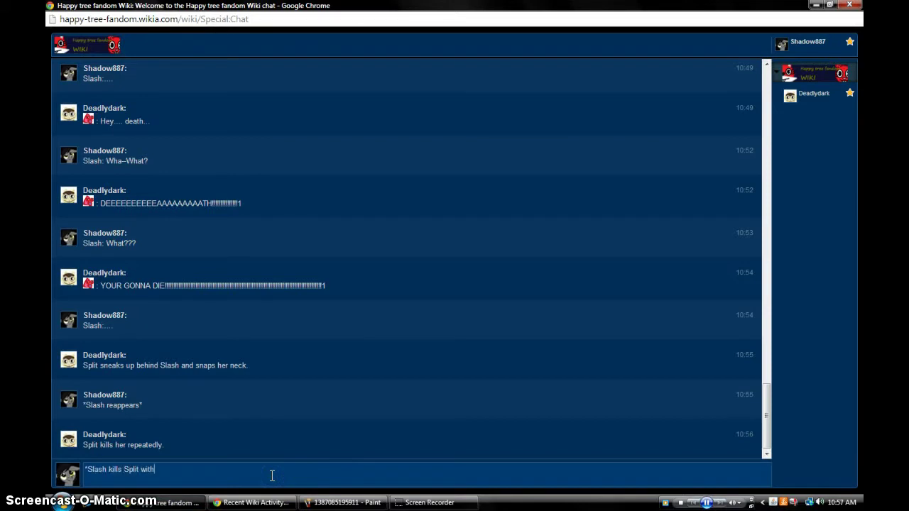
pyautogui.write('ife*')
pyautogui.press('Return')
pyautogui.click(338, 502)
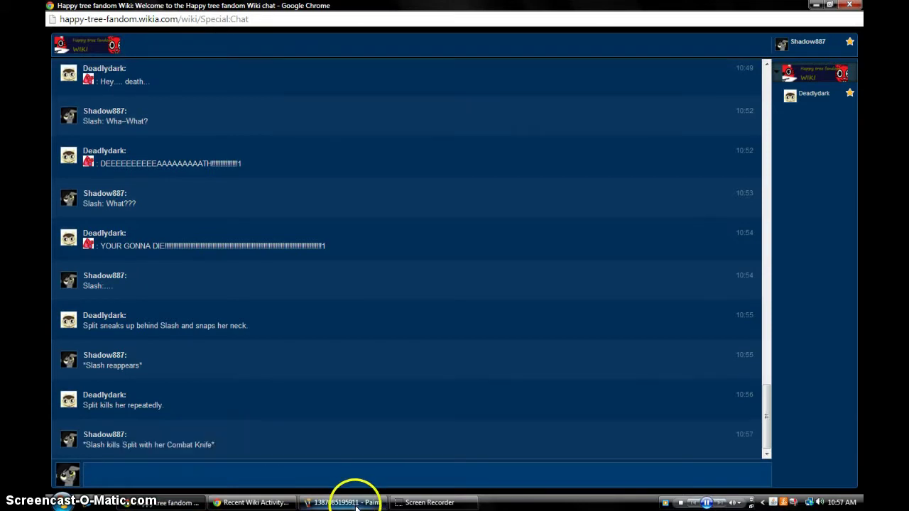
# Trace the outstretched hand, the arm's lower edge and the blue patch beneath the arm.
pyautogui.moveTo(227, 205); pyautogui.dragTo(291, 309)
pyautogui.moveTo(291, 309)
pyautogui.mouseDown()
pyautogui.moveTo(149, 331)
pyautogui.moveTo(394, 239)
pyautogui.mouseUp()
pyautogui.scroll(-5, 292, 120)
pyautogui.moveTo(291, 120); pyautogui.dragTo(420, 172)
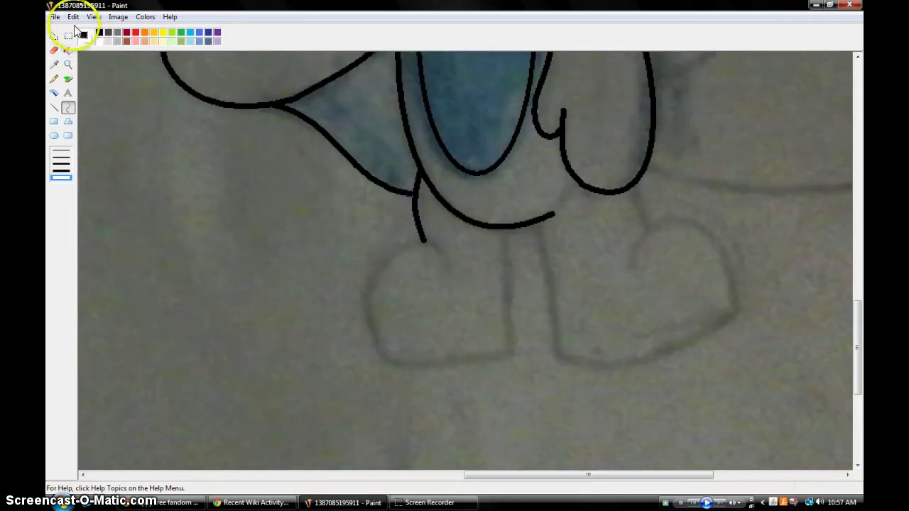
# Undo the last leg line, redraw it, and trace the leg and foot below the outstretched arm.
pyautogui.hotkey('ctrl', 'z')
pyautogui.moveTo(500, 227); pyautogui.dragTo(514, 346)
pyautogui.click(377, 239)
pyautogui.moveTo(444, 254)
pyautogui.mouseDown()
pyautogui.moveTo(375, 358)
pyautogui.moveTo(528, 351)
pyautogui.mouseUp()
pyautogui.click(369, 312)
pyautogui.click(447, 369)
# Trace the body line behind the hanging arm and the short outer leg line below it.
pyautogui.scroll(4, 418, 208)
pyautogui.moveTo(603, 150)
pyautogui.mouseDown()
pyautogui.moveTo(618, 172)
pyautogui.moveTo(641, 383)
pyautogui.mouseUp()
pyautogui.click(688, 365)
pyautogui.scroll(-2, 688, 365)
pyautogui.moveTo(636, 287); pyautogui.dragTo(648, 332)
# Trace the inner leg line and the foot below the hanging arm.
pyautogui.scroll(-3, 648, 333)
pyautogui.moveTo(532, 225)
pyautogui.mouseDown()
pyautogui.moveTo(556, 357)
pyautogui.moveTo(548, 358)
pyautogui.moveTo(728, 345)
pyautogui.mouseUp()
pyautogui.moveTo(740, 288); pyautogui.dragTo(692, 196)
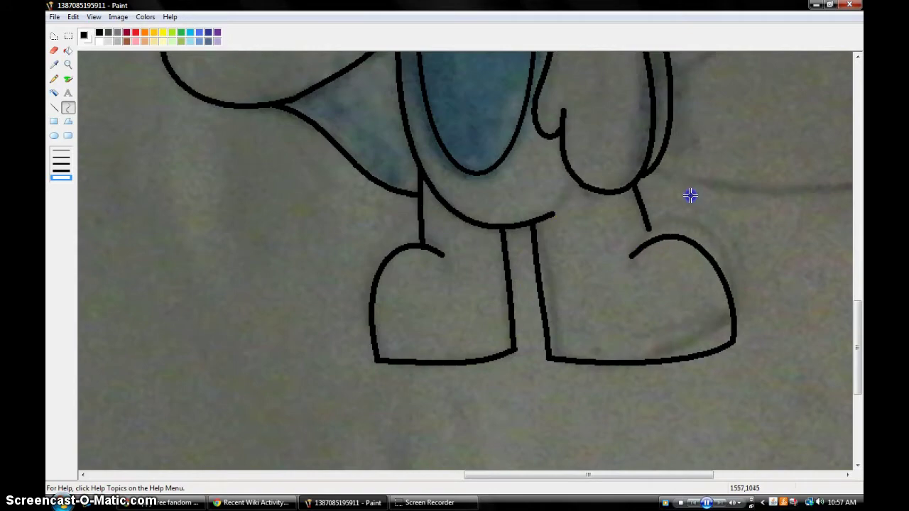
# Trace the large curved tail behind the blue-eared character.
pyautogui.scroll(5, 650, 238)
pyautogui.click(68, 64)
pyautogui.click(61, 155)
pyautogui.click(564, 234)
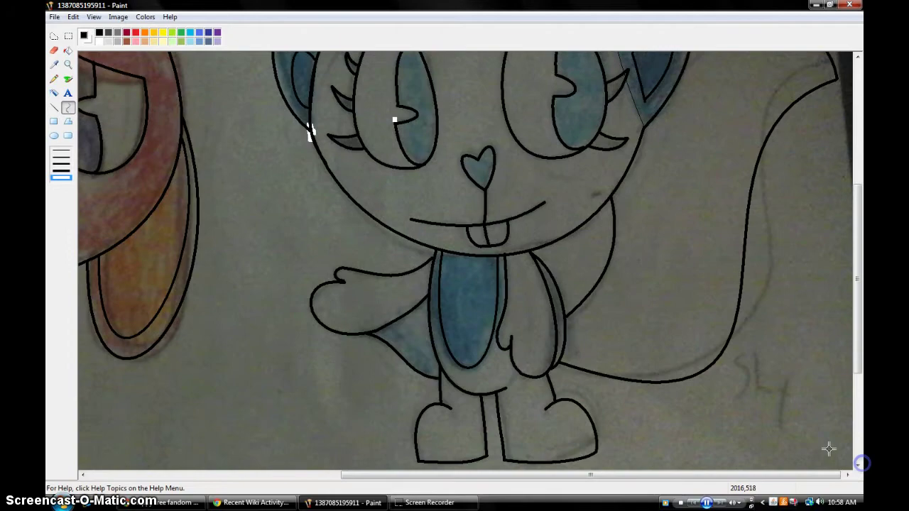
# Post "Slash: H....Hi" in the Happy tree fandom Wiki chat and return to Paint.
pyautogui.click(164, 502)
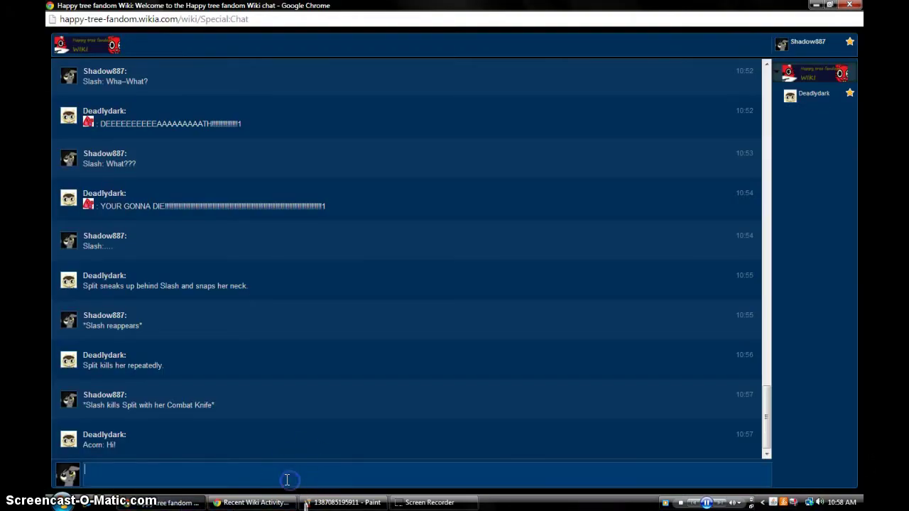
pyautogui.press('Return')
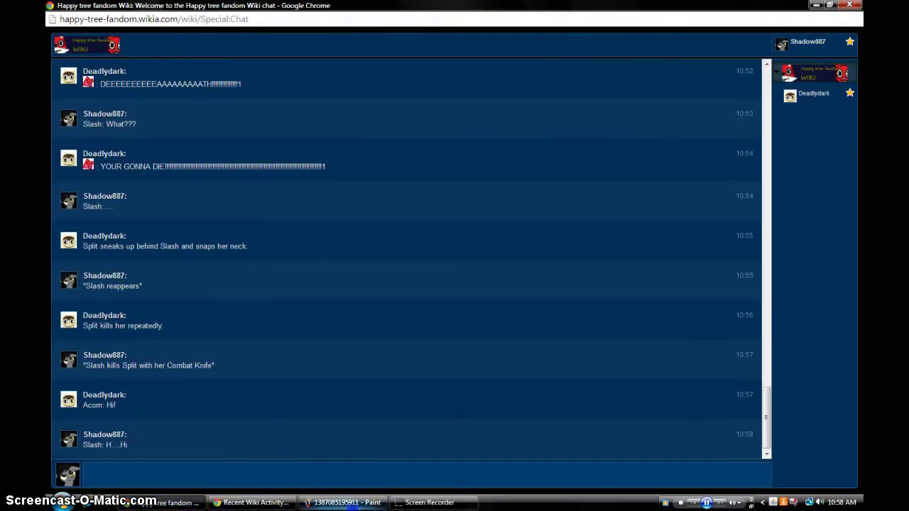
pyautogui.click(344, 502)
pyautogui.click(298, 156)
pyautogui.click(582, 233)
pyautogui.click(54, 51)
pyautogui.scroll(3, 426, 248)
pyautogui.moveTo(555, 172); pyautogui.dragTo(542, 197)
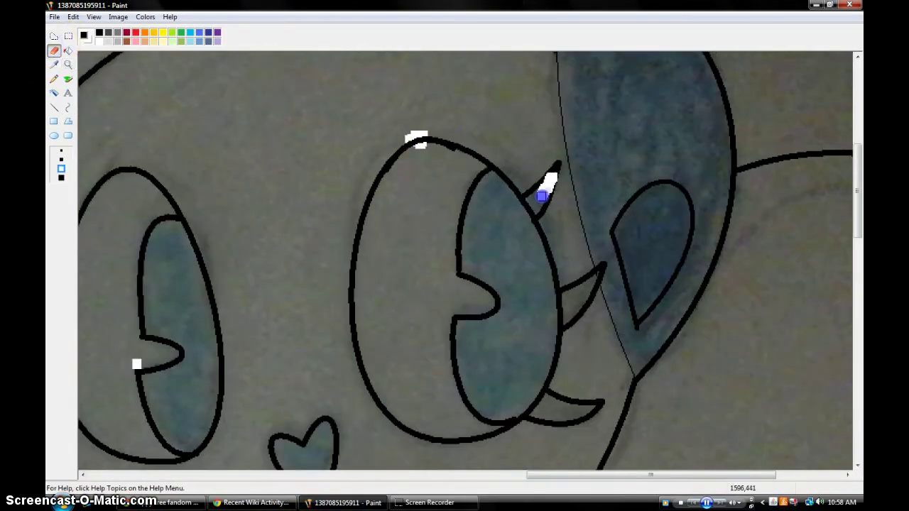
pyautogui.hotkey('ctrl', 'z')
# Fill the eyelashes beside the blue-eared character's left eye with solid black using the brush.
pyautogui.click(68, 64)
pyautogui.click(391, 188)
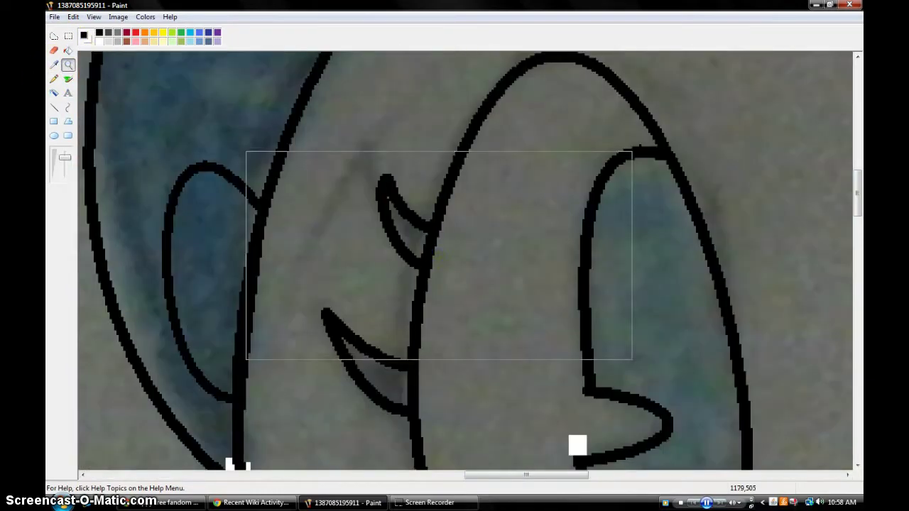
pyautogui.click(68, 79)
pyautogui.scroll(-2, 408, 225)
pyautogui.moveTo(406, 238)
pyautogui.mouseDown()
pyautogui.moveTo(402, 270)
pyautogui.moveTo(369, 256)
pyautogui.mouseUp()
pyautogui.scroll(-2, 397, 269)
pyautogui.moveTo(414, 298); pyautogui.dragTo(443, 345)
# Fill the eyelashes beside the blue-eared character's right eye with solid black using the brush.
pyautogui.click(68, 64)
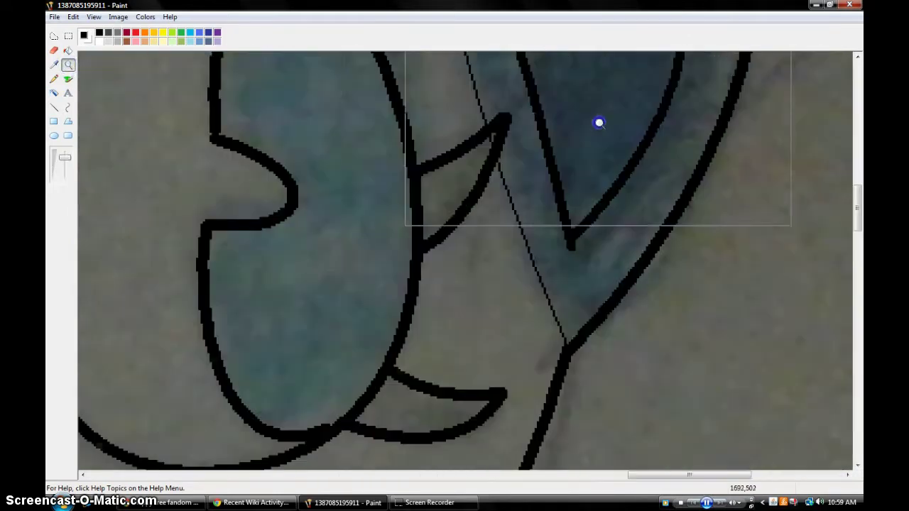
pyautogui.click(599, 122)
pyautogui.click(68, 78)
pyautogui.moveTo(497, 330); pyautogui.dragTo(426, 440)
pyautogui.scroll(-3, 437, 392)
pyautogui.moveTo(387, 268)
pyautogui.mouseDown()
pyautogui.moveTo(499, 294)
pyautogui.moveTo(382, 327)
pyautogui.mouseUp()
pyautogui.click(146, 88)
pyautogui.moveTo(504, 293); pyautogui.dragTo(383, 334)
pyautogui.click(68, 64)
pyautogui.click(340, 131)
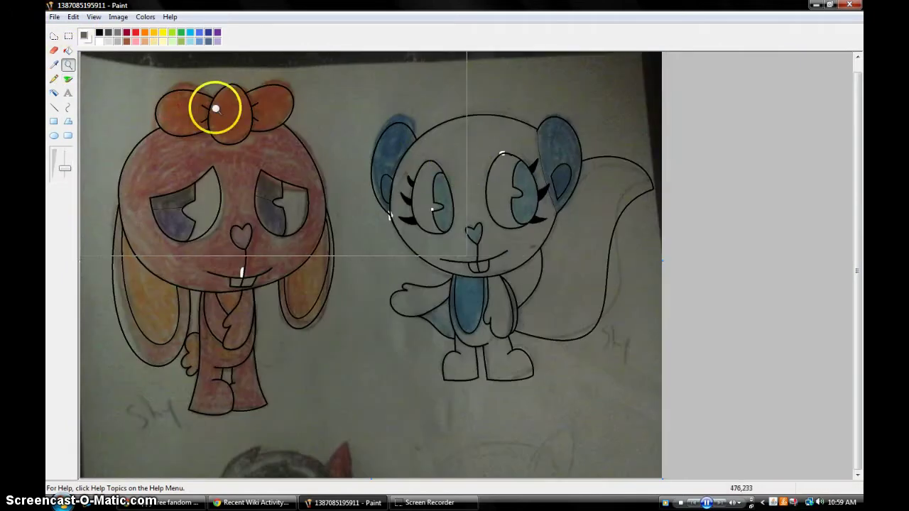
# Invert the colors of the whole picture.
pyautogui.click(68, 36)
pyautogui.rightClick(106, 83)
pyautogui.press('Escape')
pyautogui.rightClick(136, 110)
pyautogui.click(174, 263)
# Convert the picture to black and white in its attributes and invert it back to black lines on white.
pyautogui.click(117, 16)
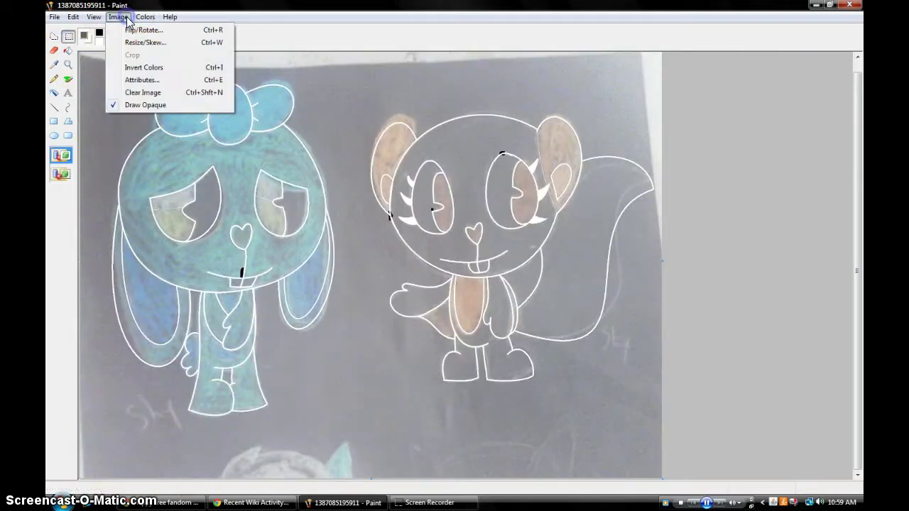
pyautogui.click(152, 78)
pyautogui.click(404, 295)
pyautogui.click(531, 208)
pyautogui.click(487, 279)
pyautogui.rightClick(284, 167)
pyautogui.click(321, 320)
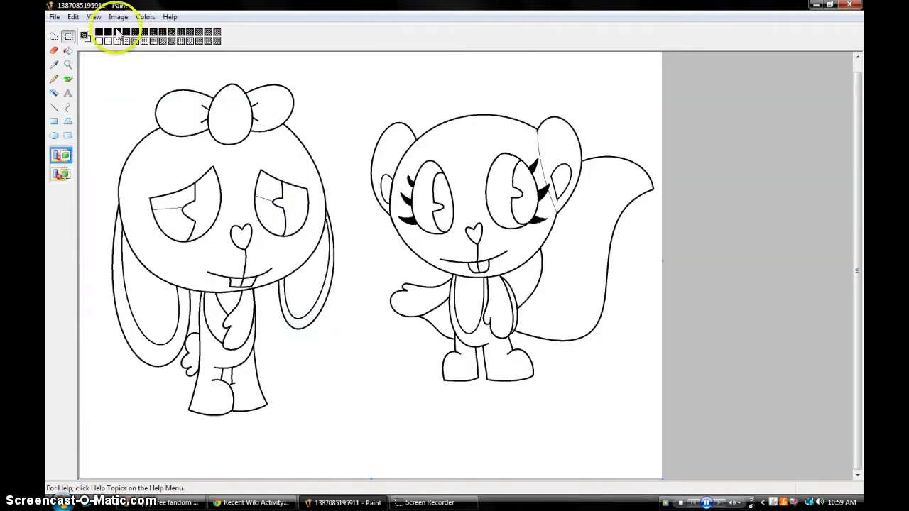
# Set the image attributes back to color.
pyautogui.click(118, 16)
pyautogui.click(152, 77)
pyautogui.click(527, 209)
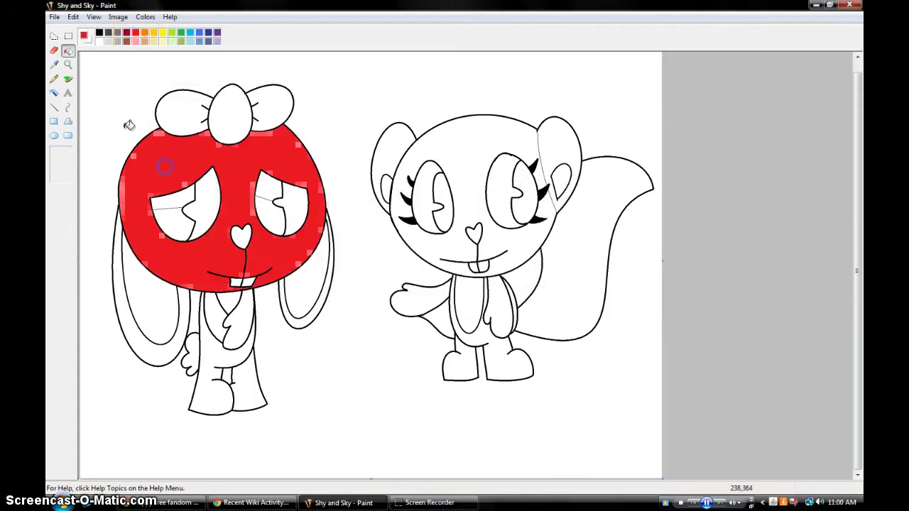
# Define a custom red with RGB 240, 70, 79 and fill the bow-wearing character's head with it.
pyautogui.click(126, 121)
pyautogui.click(420, 312)
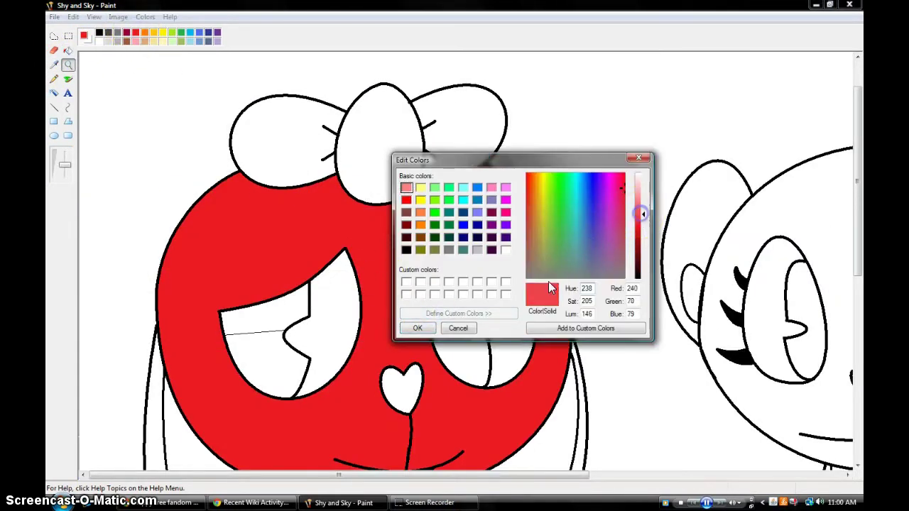
pyautogui.click(416, 326)
pyautogui.click(68, 50)
pyautogui.click(213, 213)
# Fill the bow-wearing character's outer ears and body with the custom red.
pyautogui.scroll(-5, 454, 284)
pyautogui.click(170, 213)
pyautogui.click(540, 213)
pyautogui.click(376, 277)
# Draw a black curve for the belly's lower edge beneath the bow-wearing character's folded arm, undoing the first attempt.
pyautogui.click(68, 65)
pyautogui.click(355, 284)
pyautogui.click(68, 107)
pyautogui.click(99, 32)
pyautogui.scroll(3, 361, 203)
pyautogui.moveTo(213, 240); pyautogui.dragTo(386, 238)
pyautogui.moveTo(294, 284); pyautogui.dragTo(223, 297)
pyautogui.hotkey('ctrl', 'z')
pyautogui.moveTo(239, 249); pyautogui.dragTo(386, 260)
pyautogui.moveTo(313, 312); pyautogui.dragTo(362, 387)
pyautogui.click(238, 275)
# Undo the misplaced fill and fill the body area beside the folded arm with the custom red.
pyautogui.click(68, 51)
pyautogui.click(213, 280)
pyautogui.hotkey('ctrl', 'z')
pyautogui.click(135, 32)
pyautogui.click(206, 156)
# Fill the chest patch, belly strip and fluffy tail with yellow.
pyautogui.click(162, 32)
pyautogui.click(305, 128)
pyautogui.click(263, 288)
pyautogui.click(171, 348)
# Fill the fluffy tail, chest patch and belly strip with orange.
pyautogui.click(144, 32)
pyautogui.click(167, 341)
pyautogui.click(305, 128)
pyautogui.click(245, 273)
# Fill the inside of the bow-wearing character's right ear with orange.
pyautogui.click(68, 79)
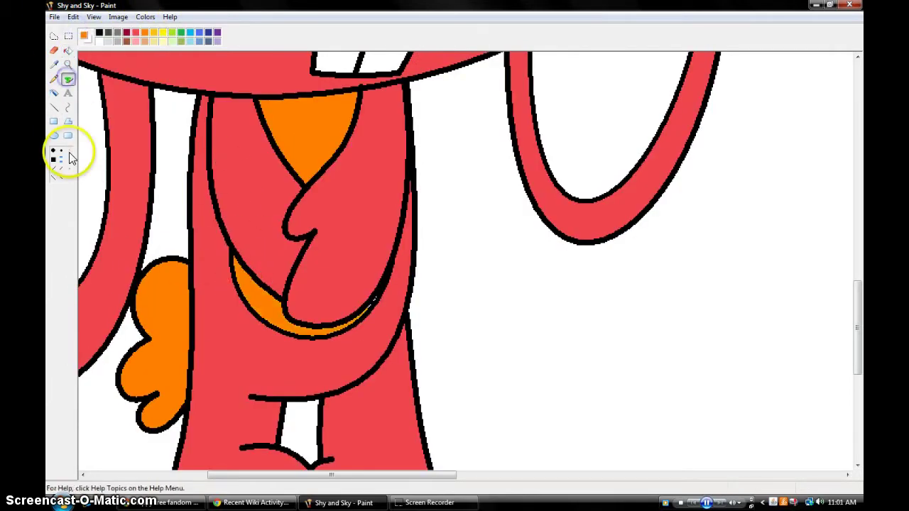
pyautogui.click(68, 51)
pyautogui.click(610, 142)
pyautogui.scroll(2, 173, 254)
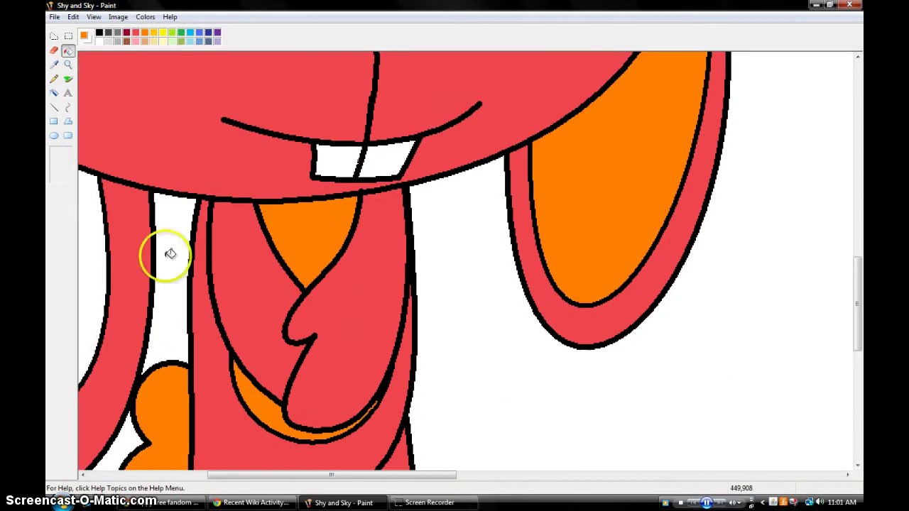
# Post "*Slash survives*" in the Happy tree fandom Wiki chat and return to Paint.
pyautogui.click(163, 502)
pyautogui.click(265, 483)
pyautogui.write('*Slash survives*')
pyautogui.press('Return')
pyautogui.click(343, 502)
# Fill the three parts of the bow on the red character's head with orange.
pyautogui.scroll(5, 345, 179)
pyautogui.click(264, 177)
pyautogui.click(368, 178)
pyautogui.click(461, 171)
# Divide the iris of the red character's left eye with a thin black line.
pyautogui.click(69, 64)
pyautogui.click(284, 390)
pyautogui.click(54, 50)
pyautogui.click(100, 32)
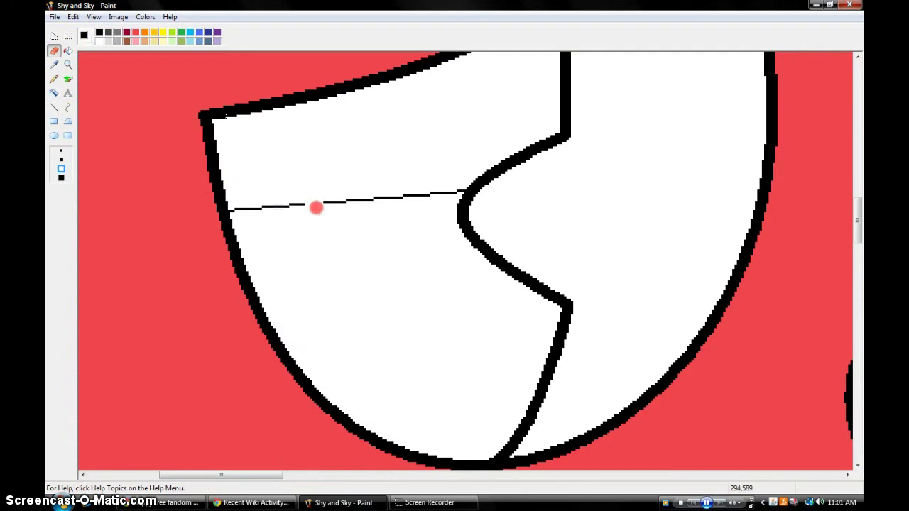
# Try painting purple eraser strokes over the thin line in the left iris, and undo them.
pyautogui.moveTo(186, 173); pyautogui.dragTo(246, 199)
pyautogui.click(145, 32)
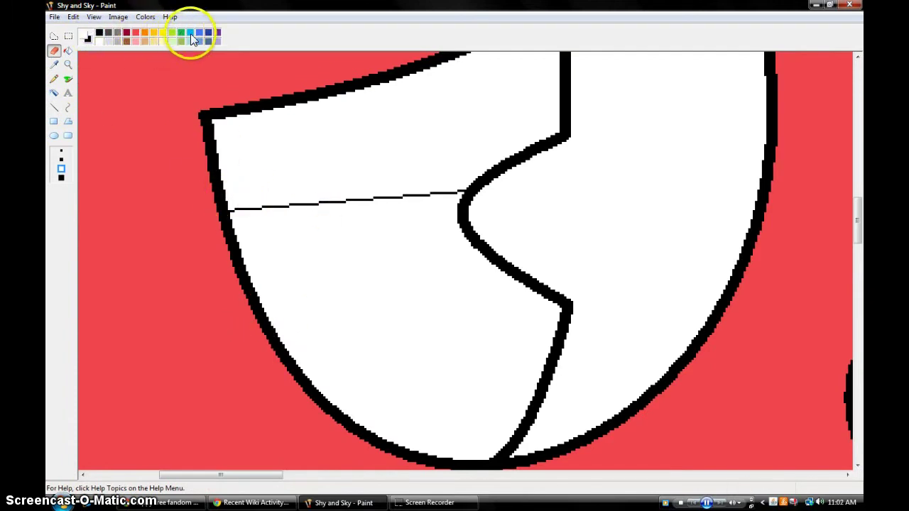
pyautogui.rightClick(217, 32)
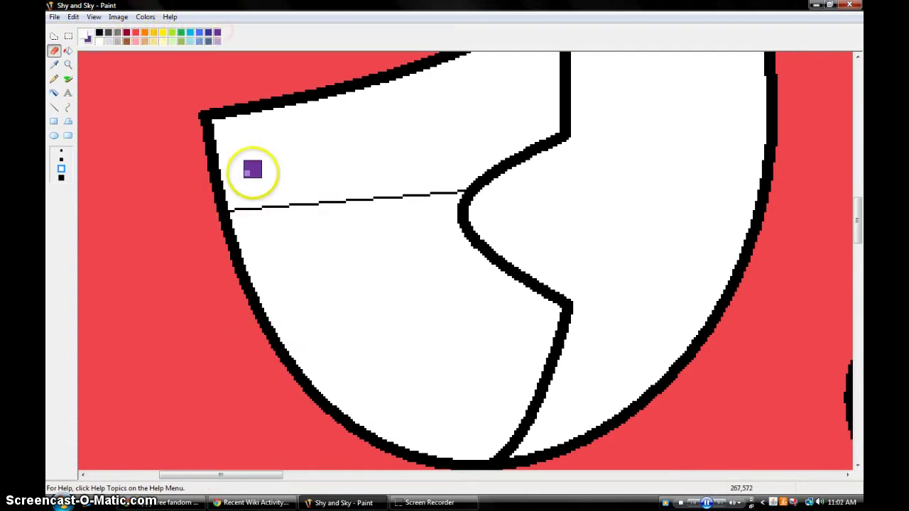
pyautogui.moveTo(422, 196); pyautogui.dragTo(367, 203)
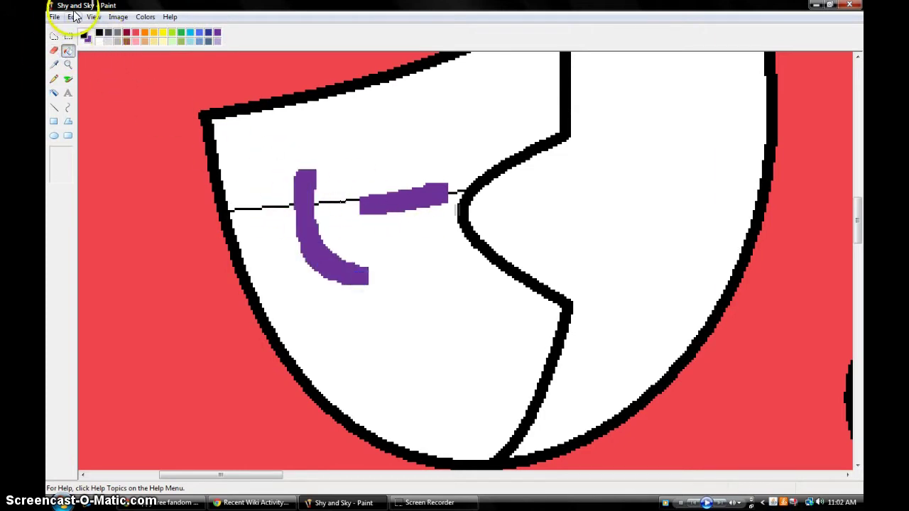
pyautogui.click(74, 16)
pyautogui.click(91, 29)
pyautogui.click(73, 16)
pyautogui.click(91, 30)
pyautogui.click(73, 16)
pyautogui.click(91, 30)
pyautogui.click(73, 17)
pyautogui.click(91, 30)
# Fill the lower part of the left iris purple and the upper part black, painting over the thin dividing line.
pyautogui.click(68, 79)
pyautogui.click(231, 209)
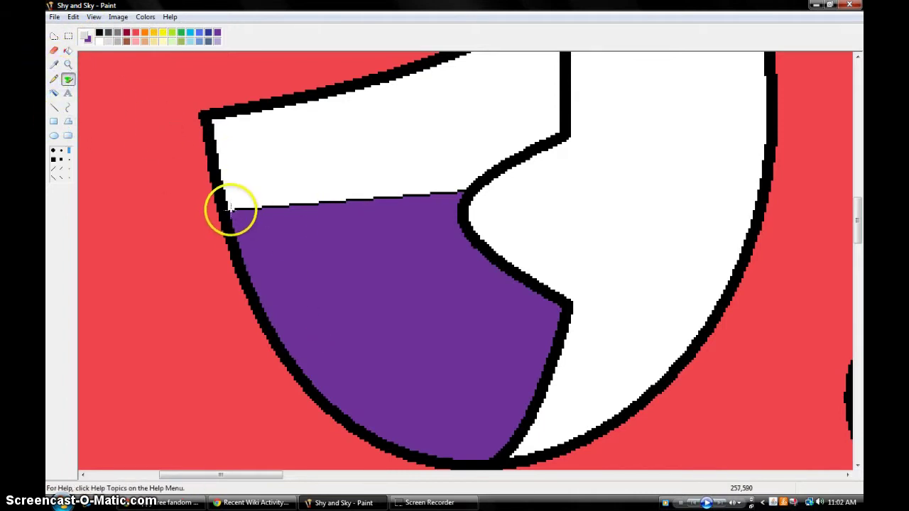
pyautogui.moveTo(447, 203)
pyautogui.mouseDown()
pyautogui.moveTo(335, 196)
pyautogui.moveTo(235, 206)
pyautogui.mouseUp()
pyautogui.click(68, 51)
pyautogui.click(100, 32)
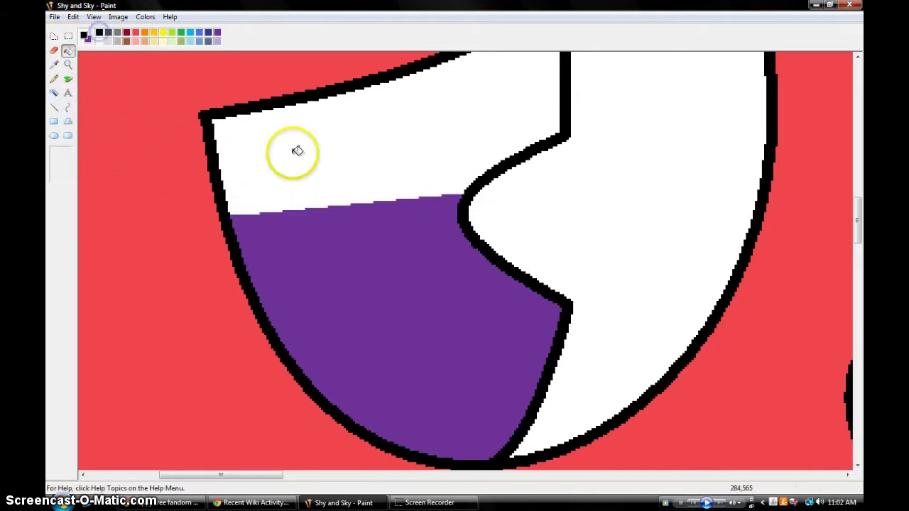
pyautogui.click(213, 120)
# Roughen the border between black and purple in the left iris with the Airbrush.
pyautogui.click(54, 92)
pyautogui.moveTo(438, 192)
pyautogui.mouseDown()
pyautogui.moveTo(426, 211)
pyautogui.moveTo(301, 208)
pyautogui.moveTo(399, 222)
pyautogui.mouseUp()
pyautogui.click(301, 208)
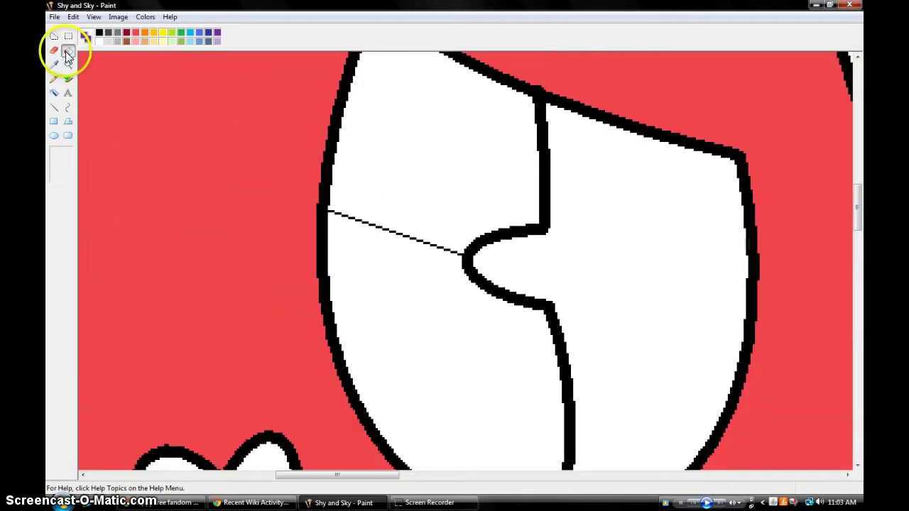
# Color the upper part of the red character's right iris black and the lower part purple, covering the dividing line.
pyautogui.click(390, 233)
pyautogui.click(68, 79)
pyautogui.moveTo(331, 218)
pyautogui.mouseDown()
pyautogui.moveTo(439, 254)
pyautogui.moveTo(337, 235)
pyautogui.mouseUp()
pyautogui.click(61, 63)
pyautogui.click(455, 292)
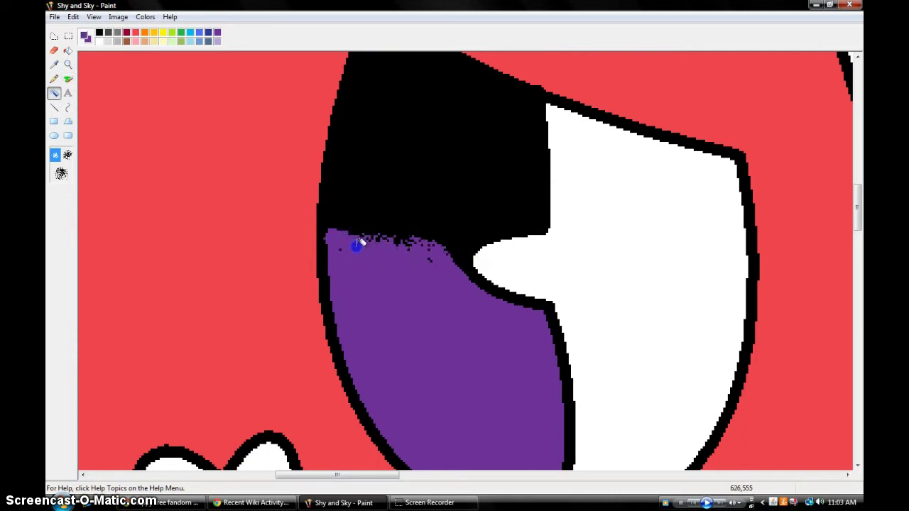
# Airbrush the black and purple border in the right iris, and cover the overspray outside the eye with the body red.
pyautogui.moveTo(350, 218); pyautogui.dragTo(349, 210)
pyautogui.click(68, 107)
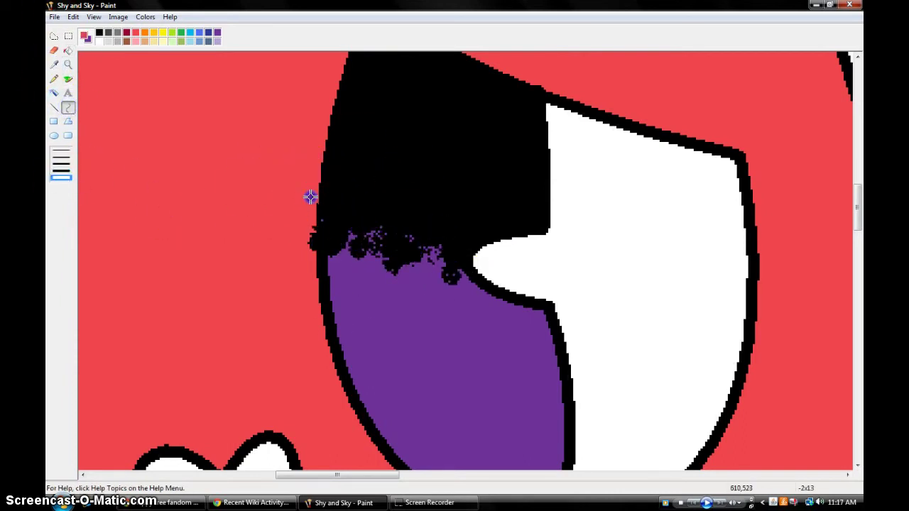
pyautogui.click(54, 93)
pyautogui.click(352, 234)
pyautogui.click(421, 352)
pyautogui.moveTo(453, 268)
pyautogui.mouseDown()
pyautogui.moveTo(344, 243)
pyautogui.moveTo(371, 227)
pyautogui.moveTo(433, 264)
pyautogui.mouseUp()
pyautogui.click(67, 108)
pyautogui.click(304, 223)
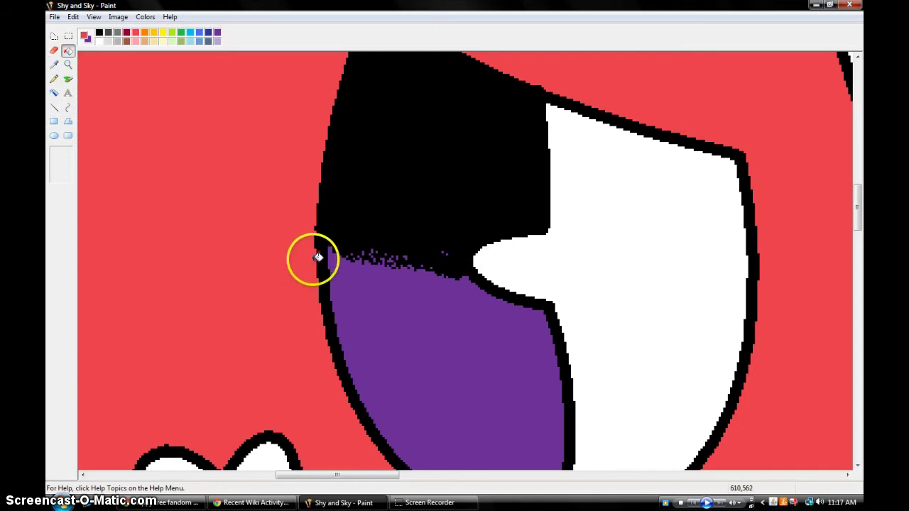
# Color the red character's heart-shaped nose and its outline dark red.
pyautogui.click(69, 64)
pyautogui.click(296, 203)
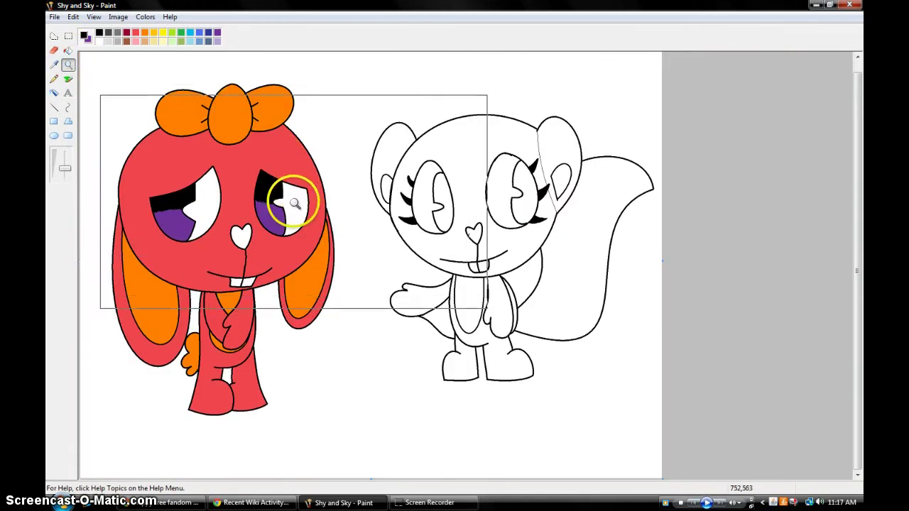
pyautogui.click(296, 203)
pyautogui.click(390, 247)
pyautogui.doubleClick(136, 32)
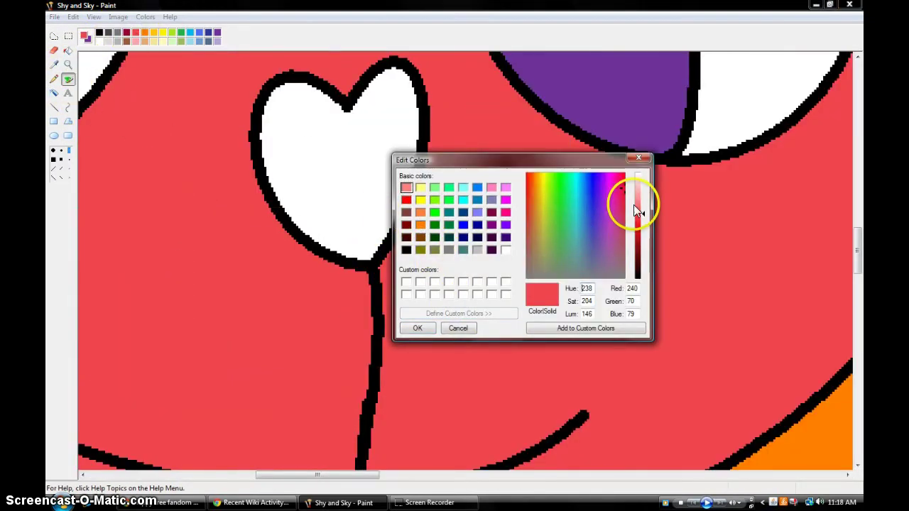
pyautogui.click(418, 328)
pyautogui.click(126, 33)
pyautogui.click(288, 128)
# Mix a darker orange with red 193, green 97 and blue 0 for the outlines of the orange areas.
pyautogui.click(68, 65)
pyautogui.click(201, 148)
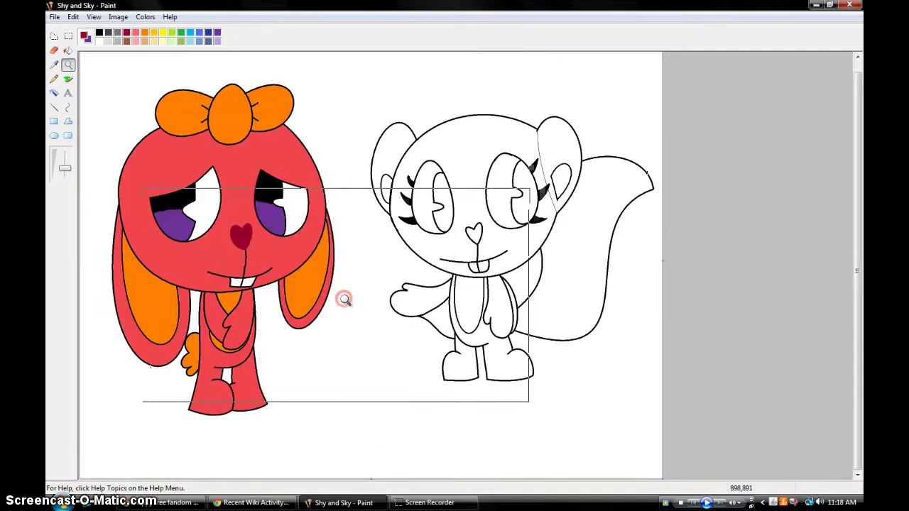
pyautogui.click(284, 188)
pyautogui.click(69, 51)
pyautogui.doubleClick(144, 32)
pyautogui.click(641, 219)
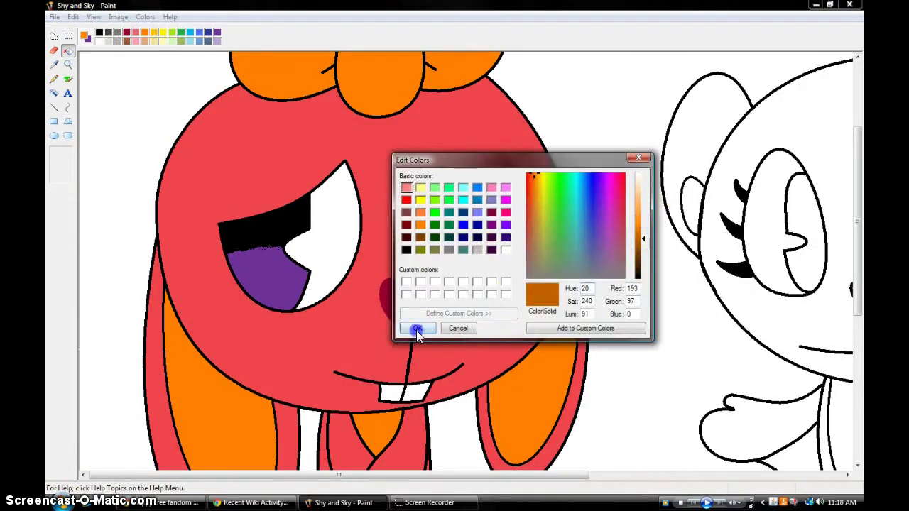
# Post a "Slash:" reply with an angry face emoticon in the Happy tree fandom Wiki chat and return to Paint.
pyautogui.click(163, 502)
pyautogui.moveTo(254, 502)
pyautogui.write('Slash')
pyautogui.click(254, 502)
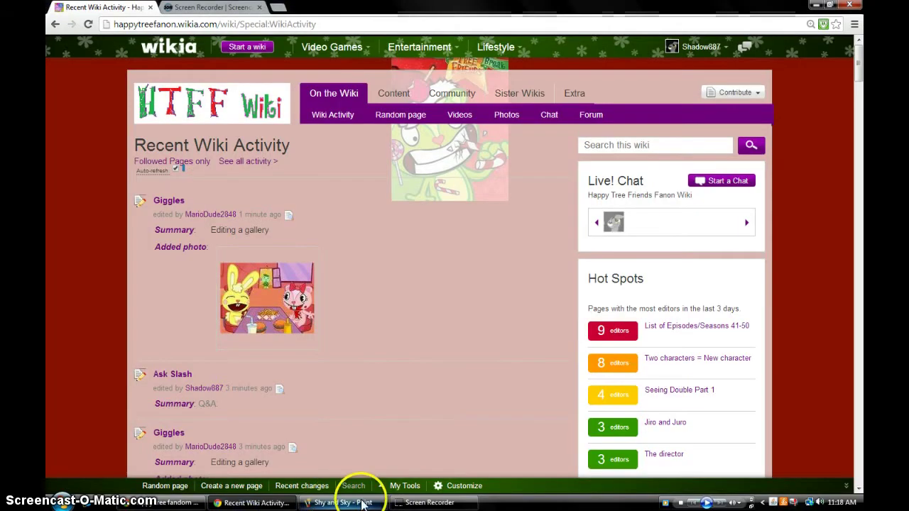
pyautogui.click(343, 502)
# Recolor the outlines of both orange inner ears dark orange, separating them from the black head outline with the Brush.
pyautogui.click(348, 400)
pyautogui.click(68, 78)
pyautogui.moveTo(332, 194); pyautogui.dragTo(335, 219)
pyautogui.scroll(-5, 753, 231)
pyautogui.click(752, 232)
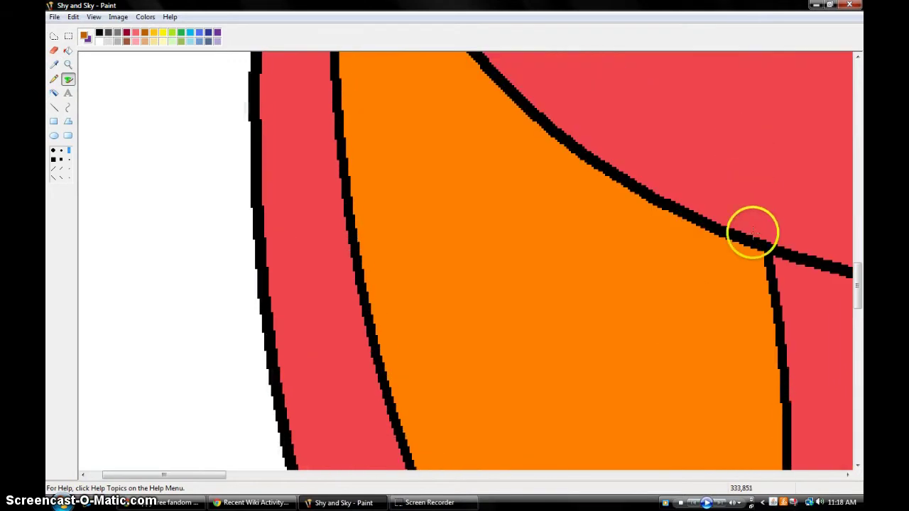
pyautogui.click(68, 64)
pyautogui.click(382, 257)
pyautogui.click(382, 257)
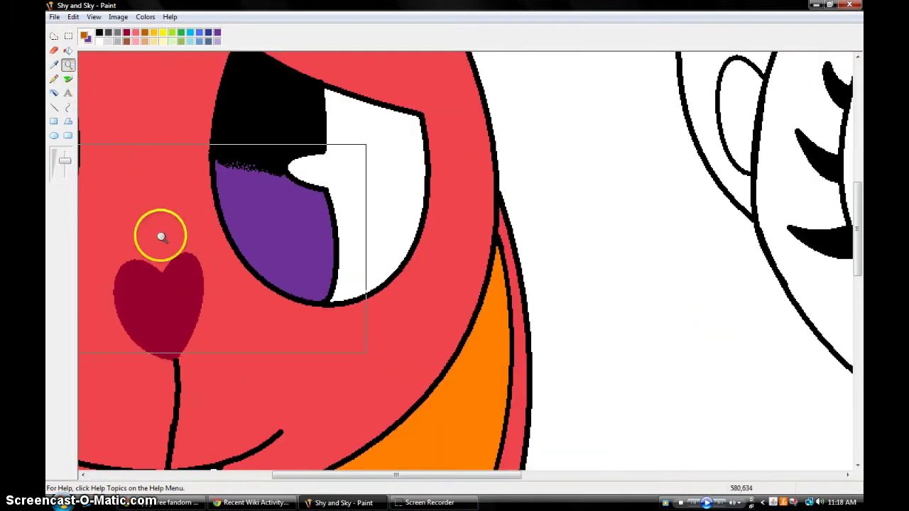
pyautogui.scroll(-3, 496, 246)
pyautogui.click(331, 264)
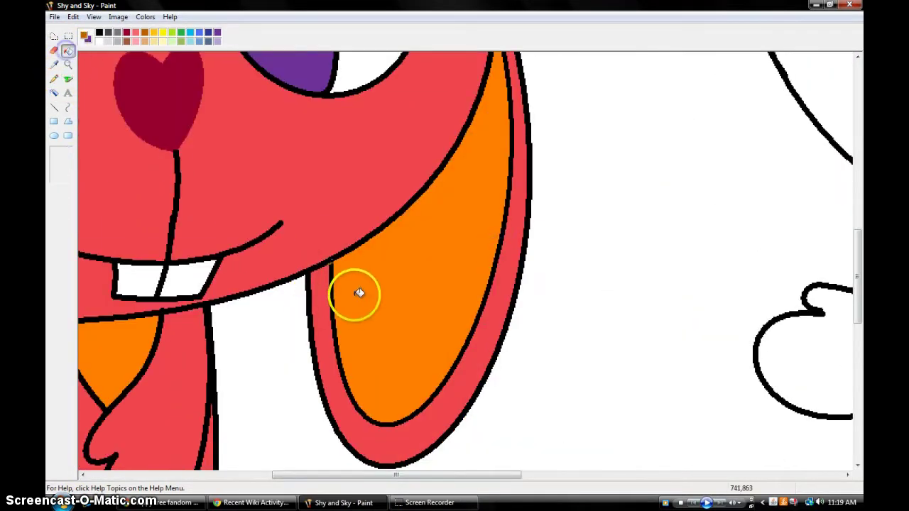
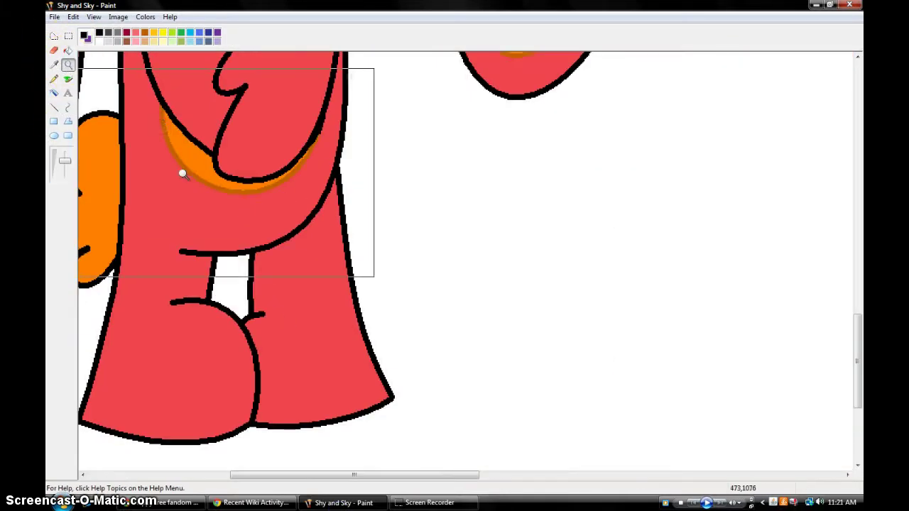
# Recolor the fluffy tail's outline dark orange, separating it from the neighbouring ear and body outlines.
pyautogui.click(181, 173)
pyautogui.click(53, 64)
pyautogui.click(252, 137)
pyautogui.click(68, 50)
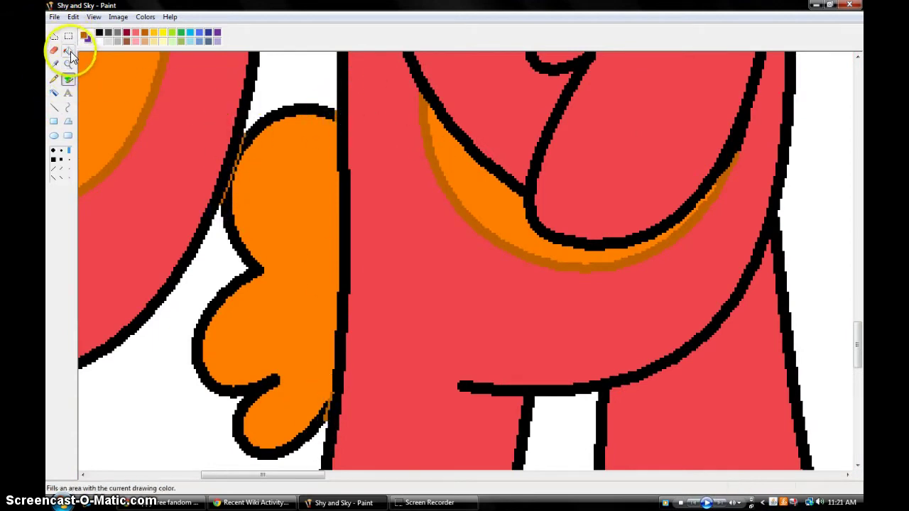
pyautogui.click(225, 202)
pyautogui.click(250, 132)
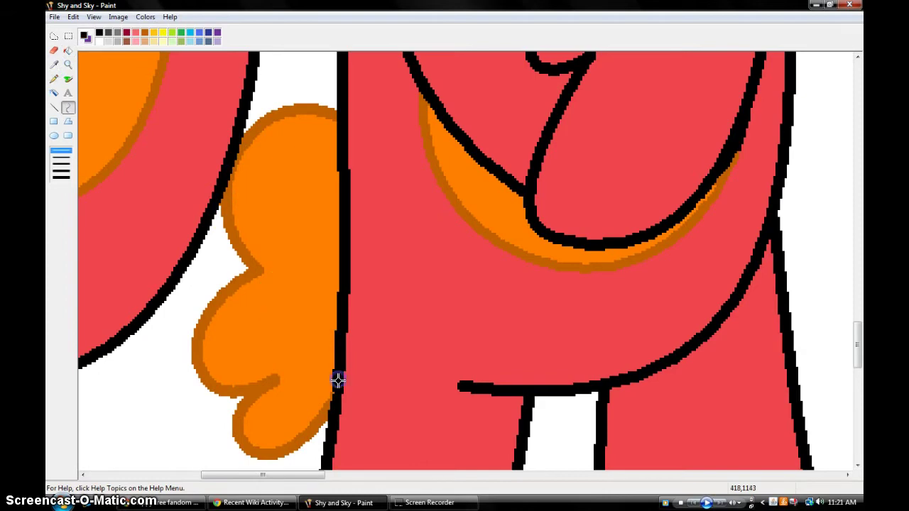
# Recolor the outlines and crease lines of the head bow dark orange.
pyautogui.click(68, 78)
pyautogui.click(53, 64)
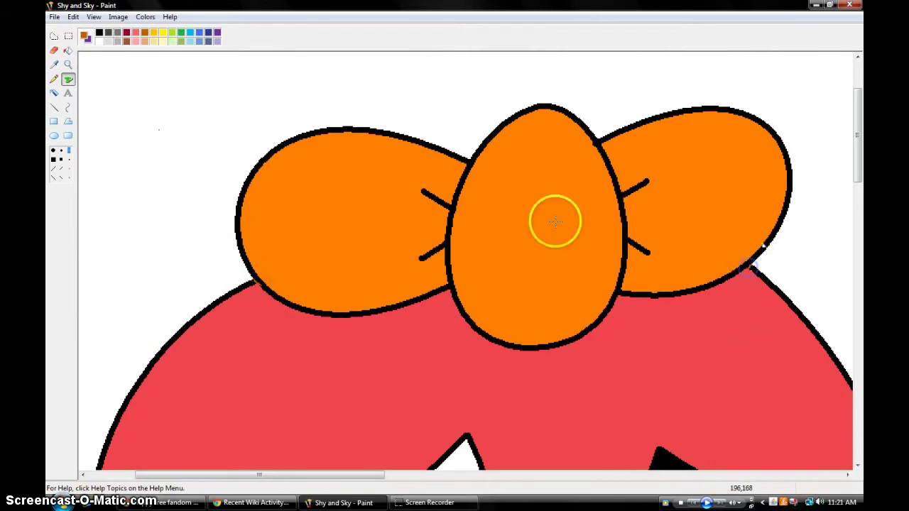
pyautogui.click(68, 51)
pyautogui.click(241, 206)
pyautogui.click(65, 153)
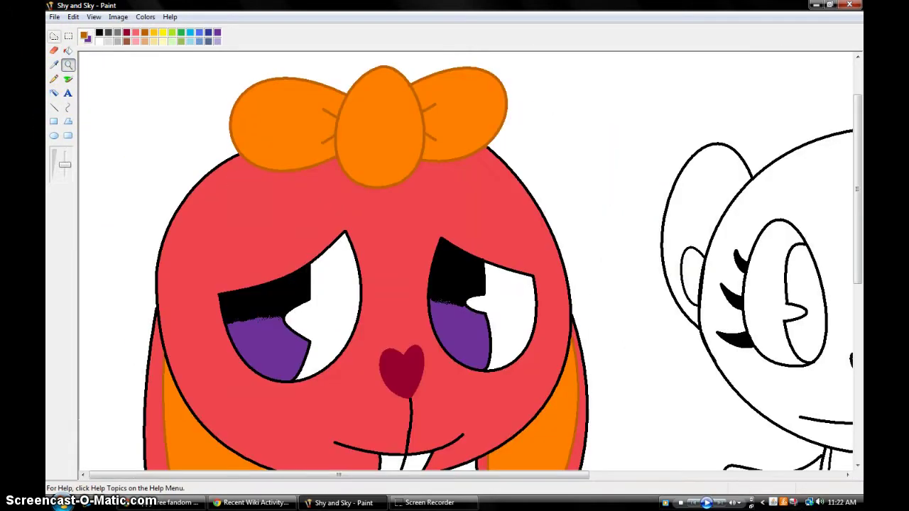
# Mix a stronger red and recolor the red character's black head, ear and body outlines with it.
pyautogui.click(145, 17)
pyautogui.click(165, 30)
pyautogui.click(456, 309)
pyautogui.click(416, 324)
pyautogui.click(561, 263)
pyautogui.scroll(-5, 422, 278)
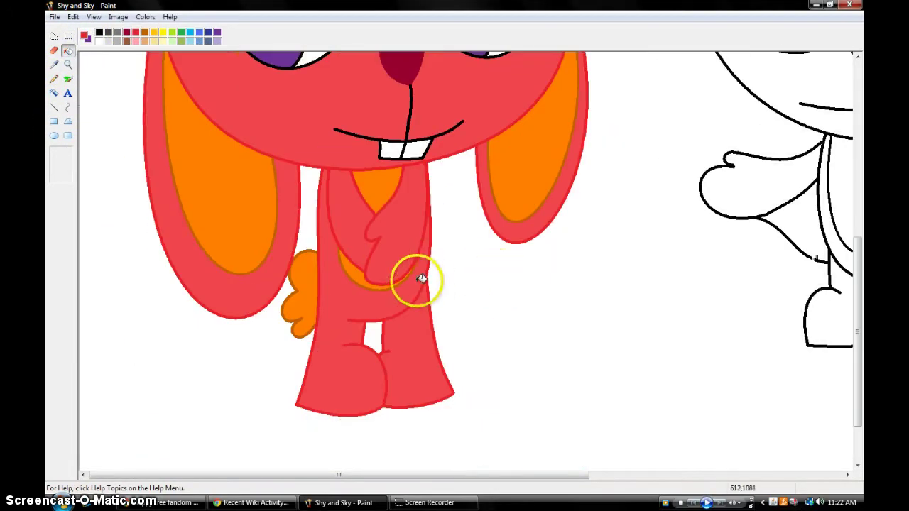
# Lighten the outline color to red 238, green 62, blue 70 and refill the red character's body outlines with it.
pyautogui.doubleClick(136, 36)
pyautogui.click(420, 326)
pyautogui.click(430, 303)
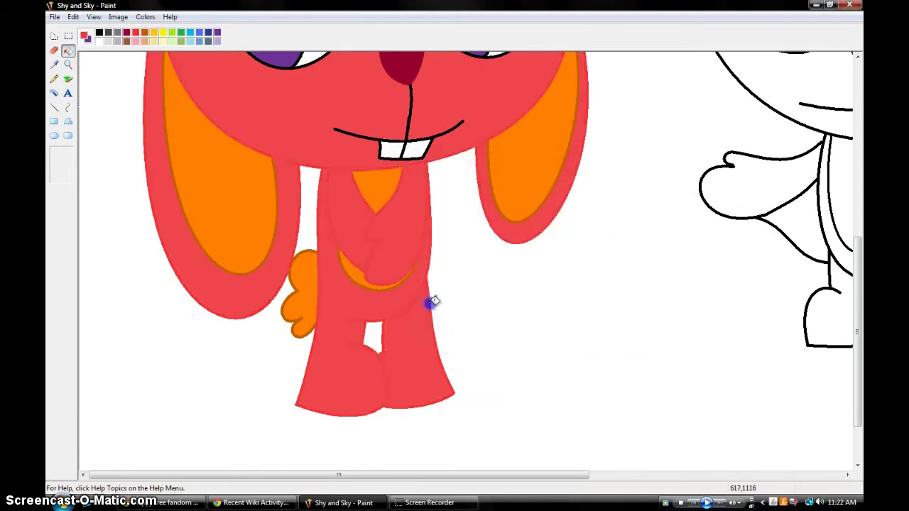
pyautogui.doubleClick(136, 36)
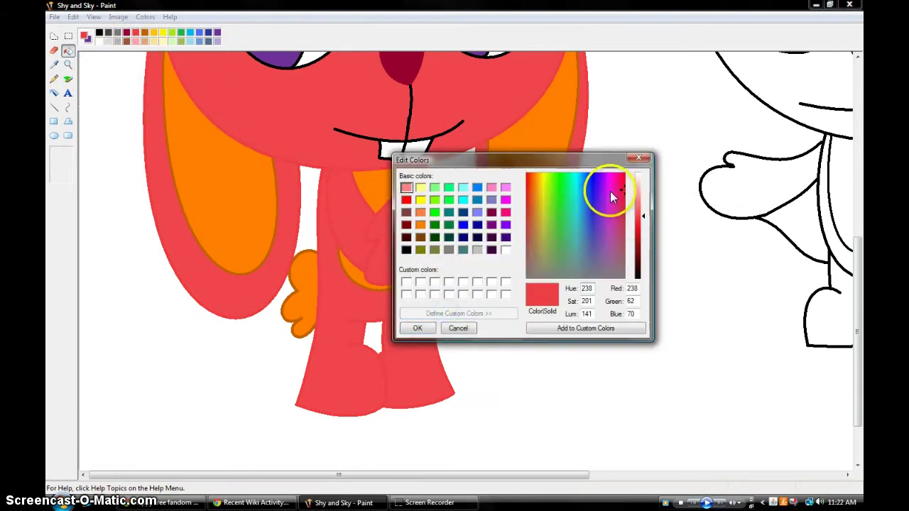
pyautogui.click(416, 326)
pyautogui.click(68, 64)
pyautogui.click(384, 172)
pyautogui.click(384, 172)
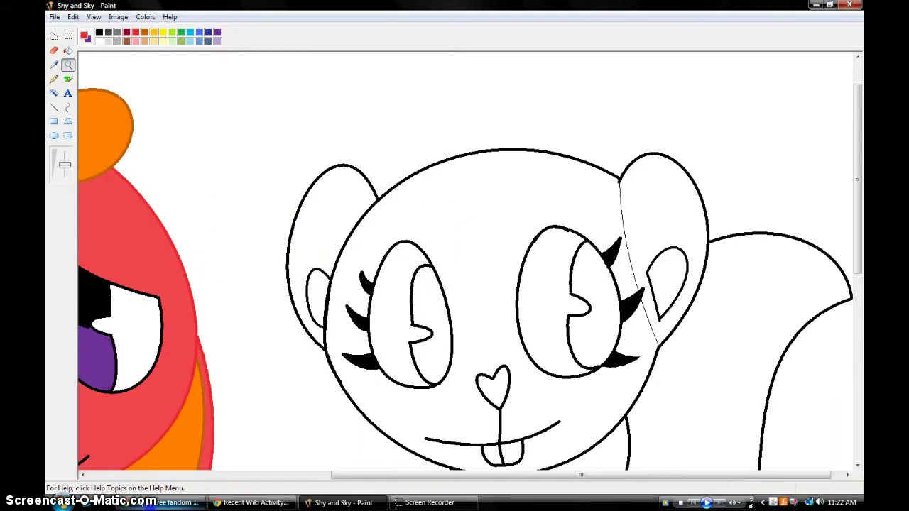
# Post a reply reading "Slash: Am I ... die" in the Happy tree fandom Wiki chat and return to Paint.
pyautogui.click(163, 503)
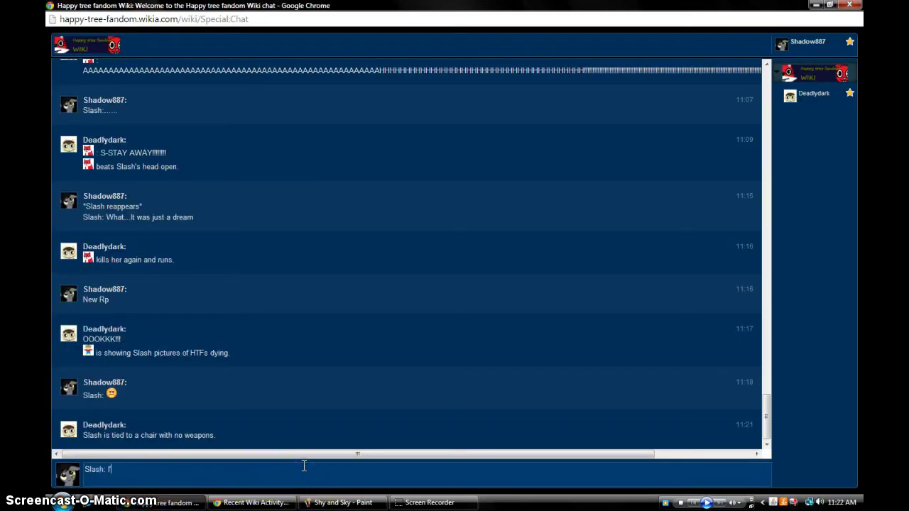
pyautogui.doubleClick(123, 468)
pyautogui.write('Am I')
pyautogui.click(201, 477)
pyautogui.write('die')
pyautogui.click(256, 503)
pyautogui.click(343, 502)
# Trace the thin line between the second character's head and right ear with thick light blue curves.
pyautogui.click(68, 107)
pyautogui.click(61, 177)
pyautogui.moveTo(284, 186); pyautogui.dragTo(300, 280)
pyautogui.scroll(-3, 300, 279)
pyautogui.scroll(2, 301, 218)
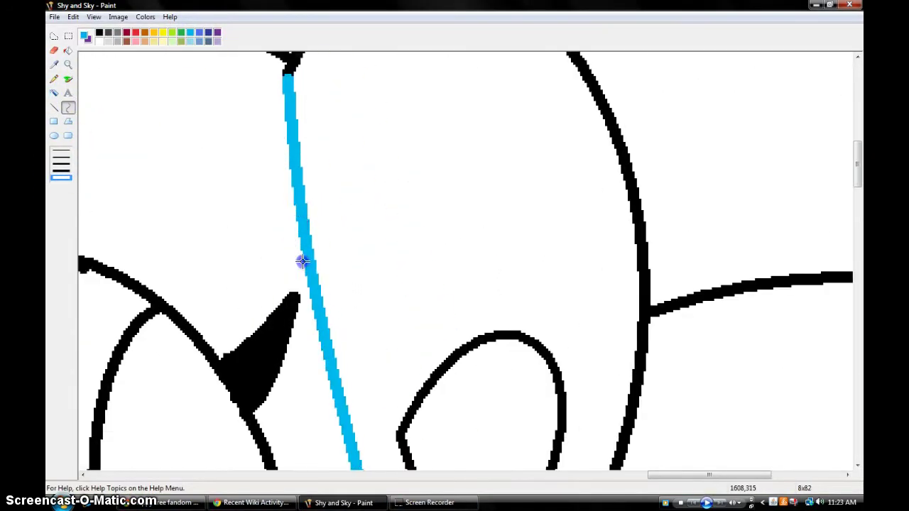
pyautogui.scroll(-1, 376, 230)
pyautogui.moveTo(375, 229); pyautogui.dragTo(444, 411)
pyautogui.click(402, 301)
# Restore the black eyelash tip crossing the light blue ear line, touch up the line beside it and undo the last stroke.
pyautogui.click(98, 32)
pyautogui.click(68, 79)
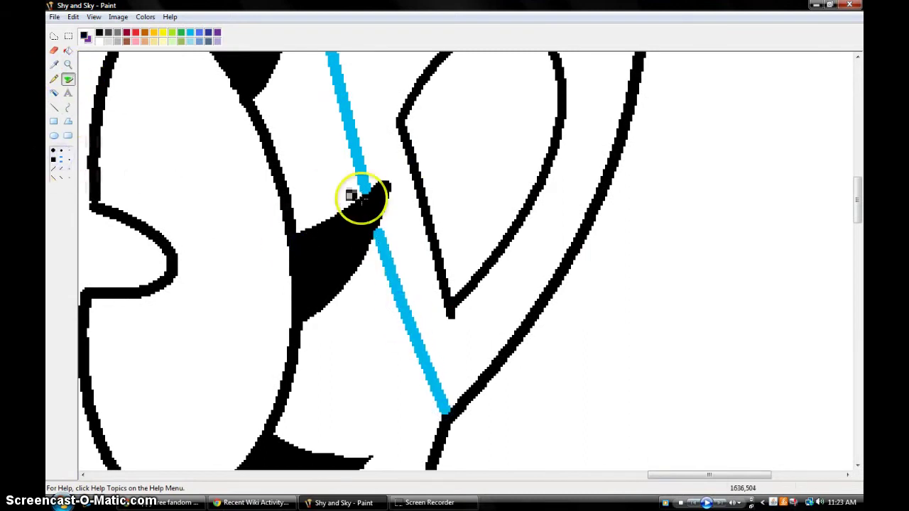
pyautogui.click(54, 64)
pyautogui.click(384, 245)
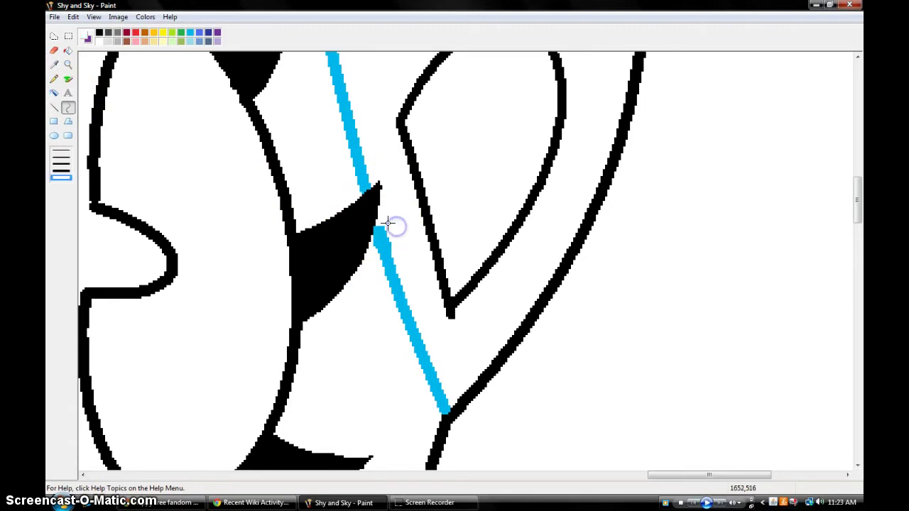
pyautogui.click(73, 17)
pyautogui.click(80, 30)
# Fill the second character's right ear with light blue.
pyautogui.click(68, 50)
pyautogui.click(190, 32)
pyautogui.click(462, 340)
# Fill the right inner ear with dark blue and its outline with a lighter blue.
pyautogui.click(68, 64)
pyautogui.click(93, 79)
pyautogui.click(392, 98)
pyautogui.click(68, 50)
pyautogui.click(277, 149)
pyautogui.click(279, 149)
pyautogui.click(288, 192)
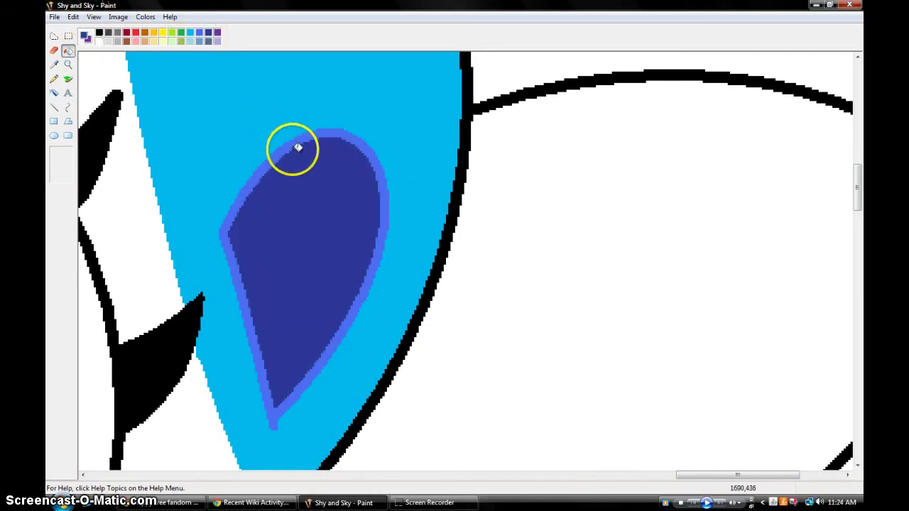
# Recolor the right inner ear's outline dark blue and fill its inside with a slightly lighter custom blue.
pyautogui.click(260, 179)
pyautogui.click(423, 313)
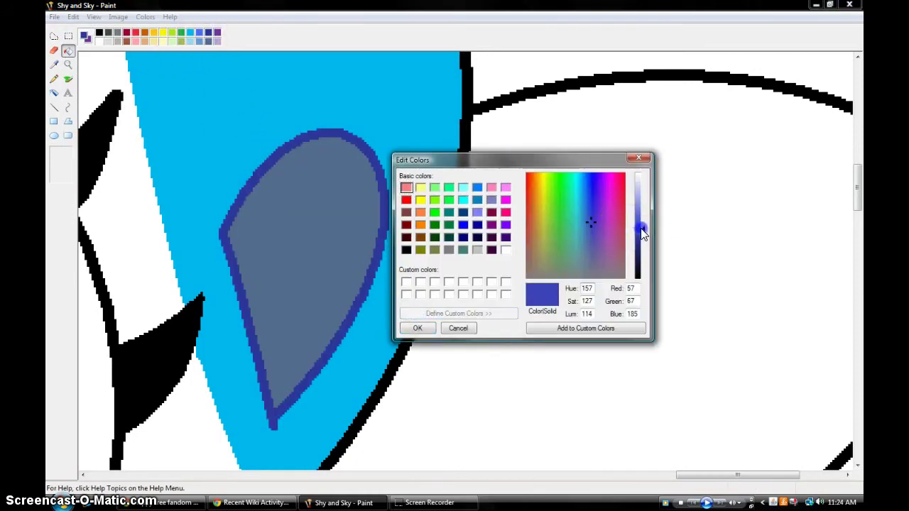
pyautogui.click(414, 326)
pyautogui.click(305, 227)
# Color the second character's left ear light blue and its inner ear with outline in the same blues as the right one.
pyautogui.click(68, 64)
pyautogui.click(450, 186)
pyautogui.click(68, 79)
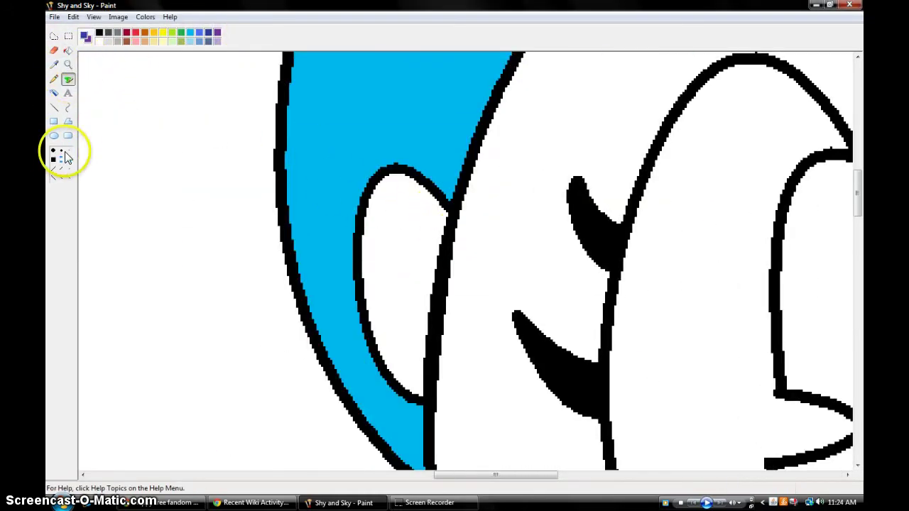
pyautogui.click(68, 64)
pyautogui.click(433, 122)
pyautogui.click(433, 121)
pyautogui.click(68, 50)
pyautogui.click(837, 165)
pyautogui.click(182, 182)
pyautogui.click(848, 193)
pyautogui.click(68, 64)
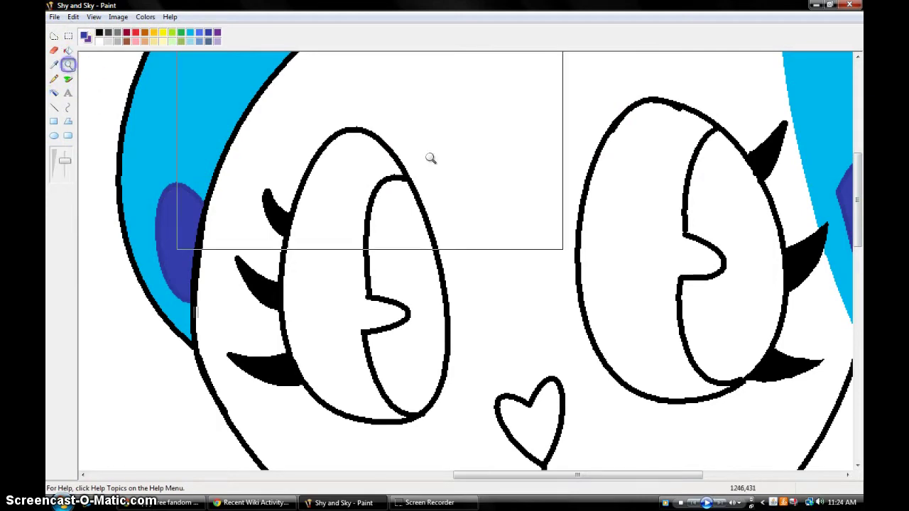
# Touch up the tip of the second character's right inner ear with light blue.
pyautogui.click(151, 83)
pyautogui.click(53, 50)
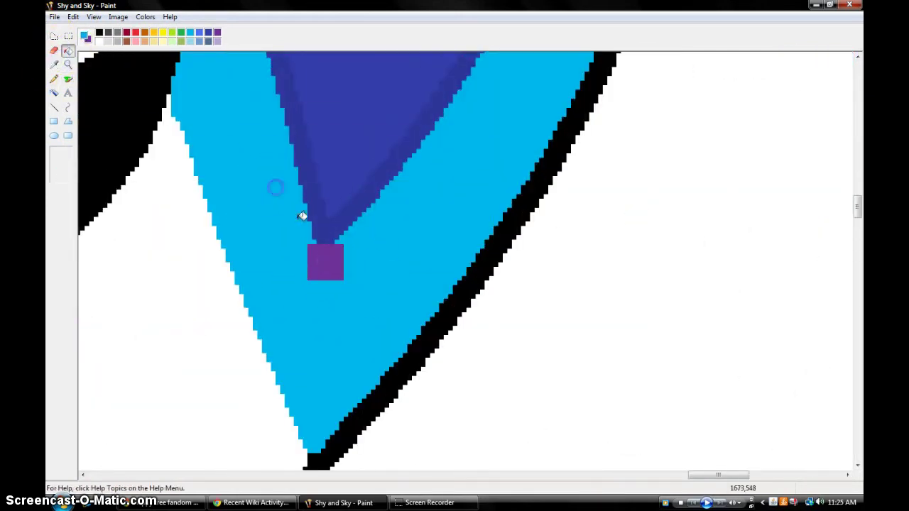
# Switch to the wiki chat and enter "Special:WikiActivity".
pyautogui.click(163, 503)
pyautogui.click(170, 465)
pyautogui.write('Special:WikiActivity')
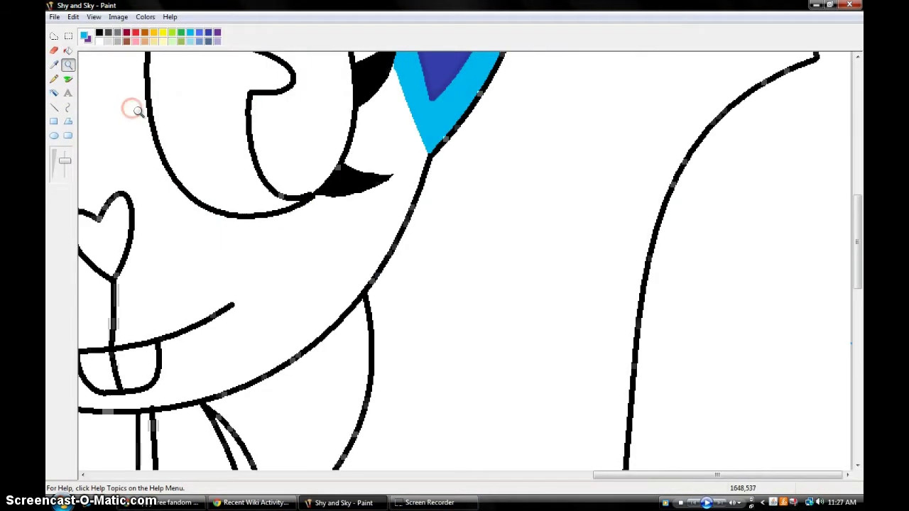
# Sharpen the tips of the second character's left-eye lashes by trimming them with white curves.
pyautogui.click(139, 112)
pyautogui.click(385, 240)
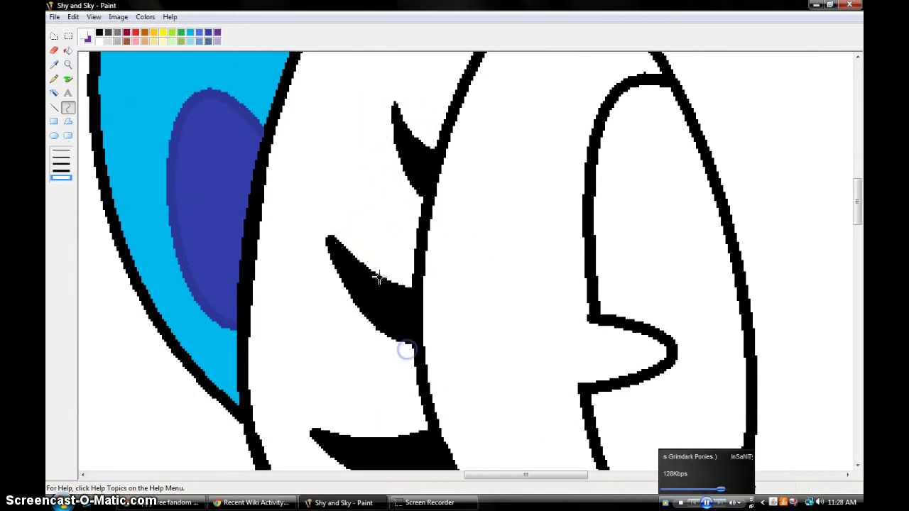
pyautogui.scroll(-3, 457, 400)
pyautogui.moveTo(304, 320); pyautogui.dragTo(396, 377)
pyautogui.moveTo(315, 320)
pyautogui.mouseDown()
pyautogui.moveTo(339, 365)
pyautogui.moveTo(325, 328)
pyautogui.mouseUp()
pyautogui.moveTo(423, 325); pyautogui.dragTo(424, 340)
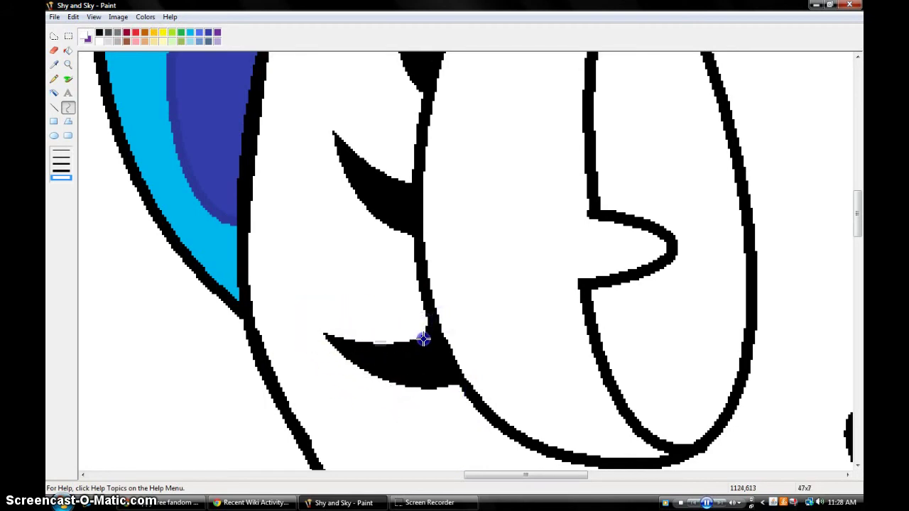
# Color the second character's right iris and its outline pale turquoise, separating it from the black eye outline.
pyautogui.click(64, 66)
pyautogui.click(592, 178)
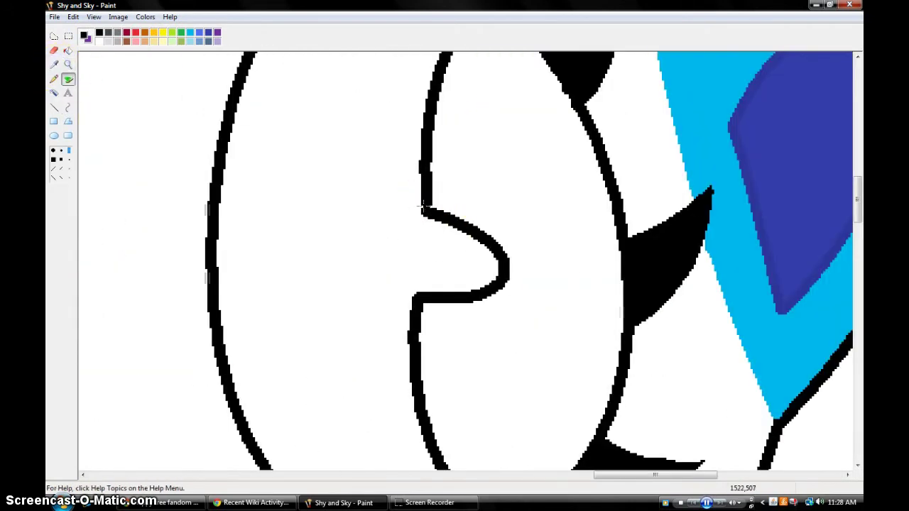
pyautogui.click(190, 40)
pyautogui.scroll(3, 480, 97)
pyautogui.scroll(-8, 516, 303)
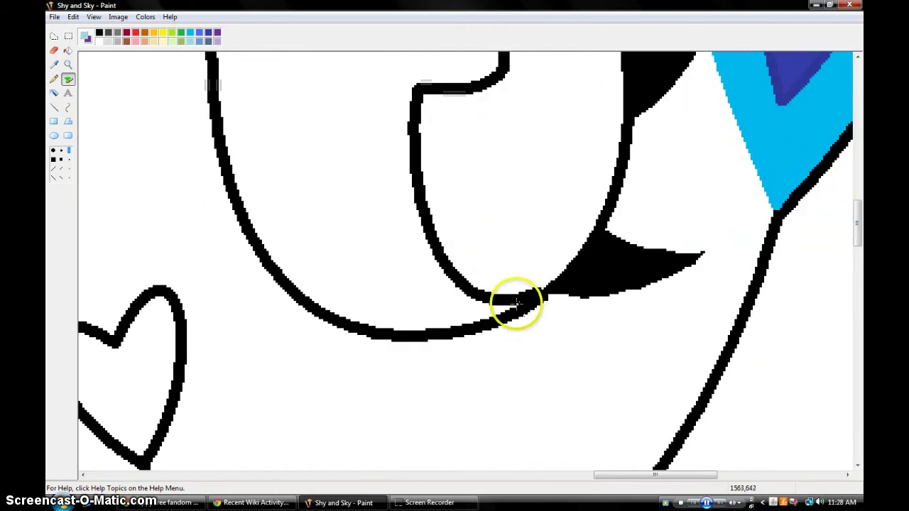
# Color the left iris and its outline the same pale turquoise.
pyautogui.click(68, 64)
pyautogui.click(414, 152)
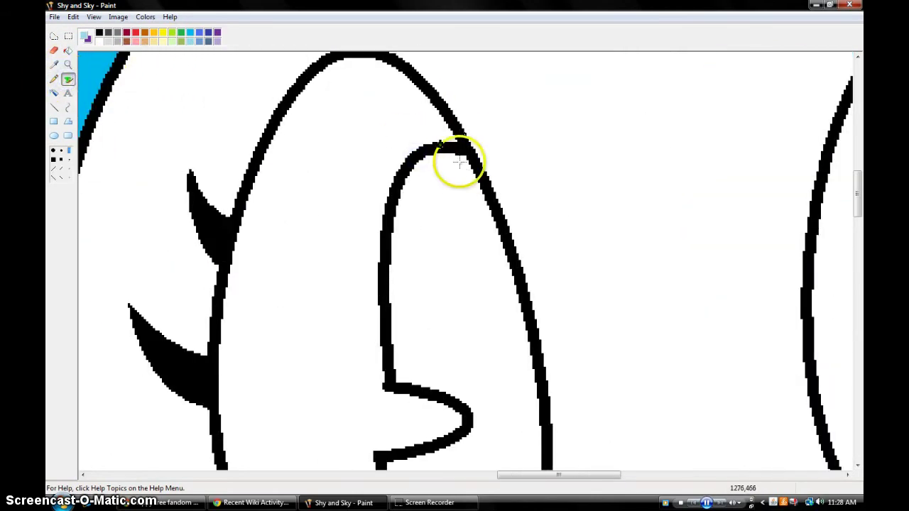
pyautogui.scroll(-4, 480, 401)
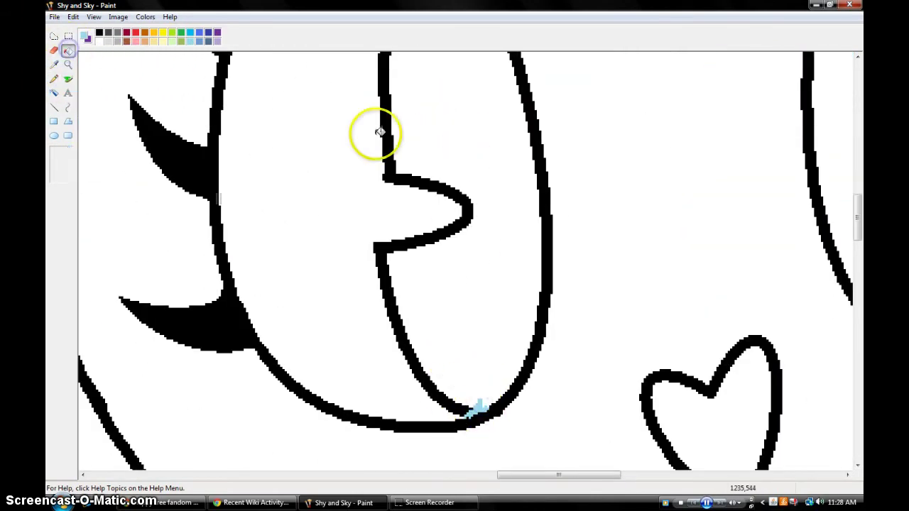
pyautogui.click(398, 136)
# Separate the heart-shaped nose from the line beneath it and recolor its outline red.
pyautogui.click(67, 64)
pyautogui.click(509, 259)
pyautogui.click(377, 243)
pyautogui.click(137, 33)
pyautogui.doubleClick(138, 38)
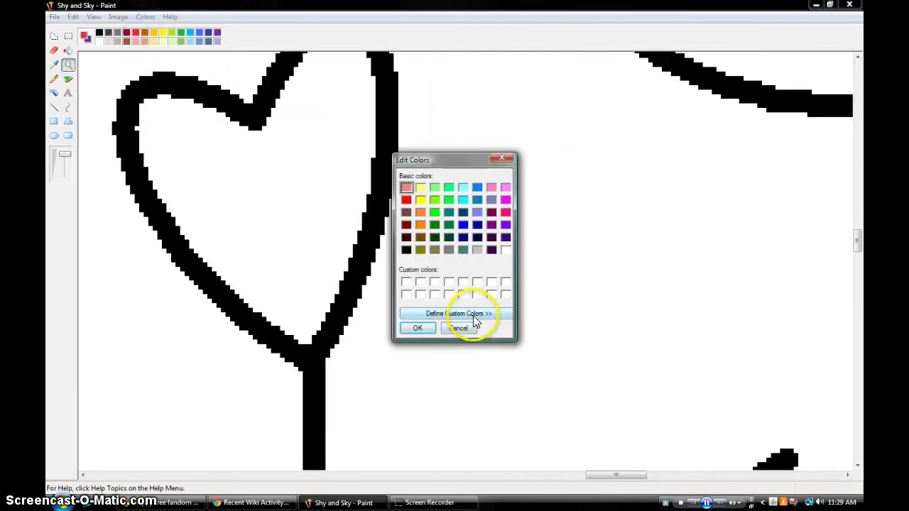
pyautogui.click(470, 314)
pyautogui.click(416, 327)
pyautogui.click(68, 79)
pyautogui.moveTo(323, 357); pyautogui.dragTo(302, 368)
pyautogui.click(68, 51)
pyautogui.click(170, 241)
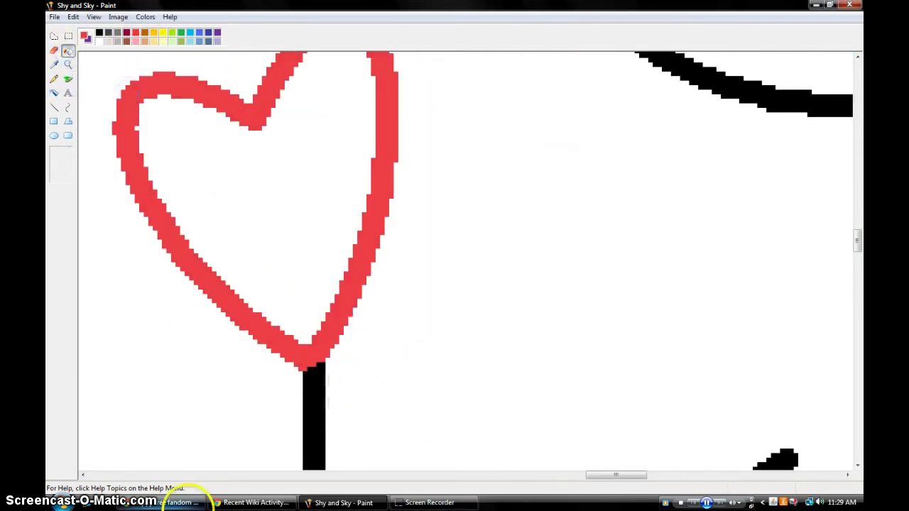
# Check the wiki chat and the recent wiki activity page, and return to Paint.
pyautogui.click(178, 502)
pyautogui.click(256, 501)
pyautogui.click(339, 502)
# Fill the inside of the heart-shaped nose with a lighter custom red.
pyautogui.doubleClick(138, 38)
pyautogui.click(641, 210)
pyautogui.click(416, 325)
pyautogui.click(320, 237)
# Trim the second character's thick chin outline with white curves.
pyautogui.click(67, 64)
pyautogui.click(213, 121)
pyautogui.click(213, 121)
pyautogui.click(543, 357)
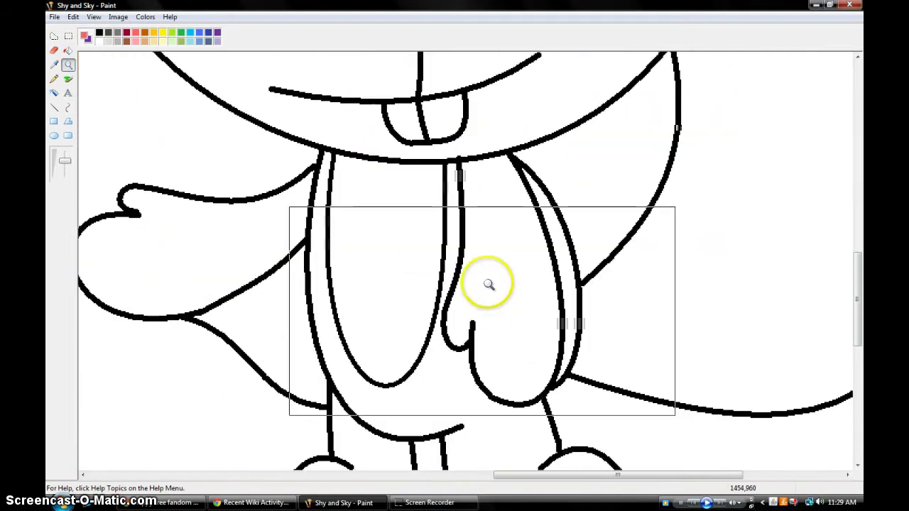
pyautogui.click(481, 397)
pyautogui.click(68, 107)
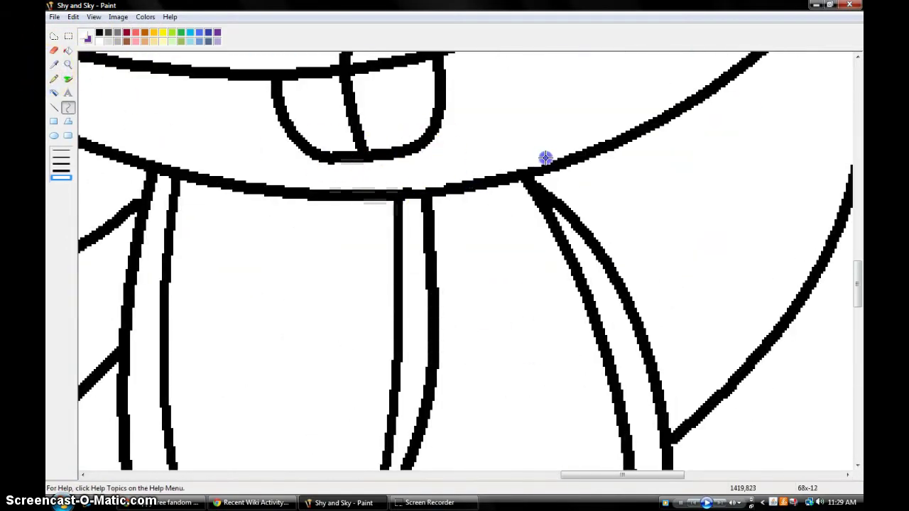
# Fill the belly, the shape beneath the left arm and the strip behind the right arm with light blue.
pyautogui.click(67, 64)
pyautogui.click(197, 116)
pyautogui.click(213, 234)
pyautogui.rightClick(163, 85)
pyautogui.click(68, 50)
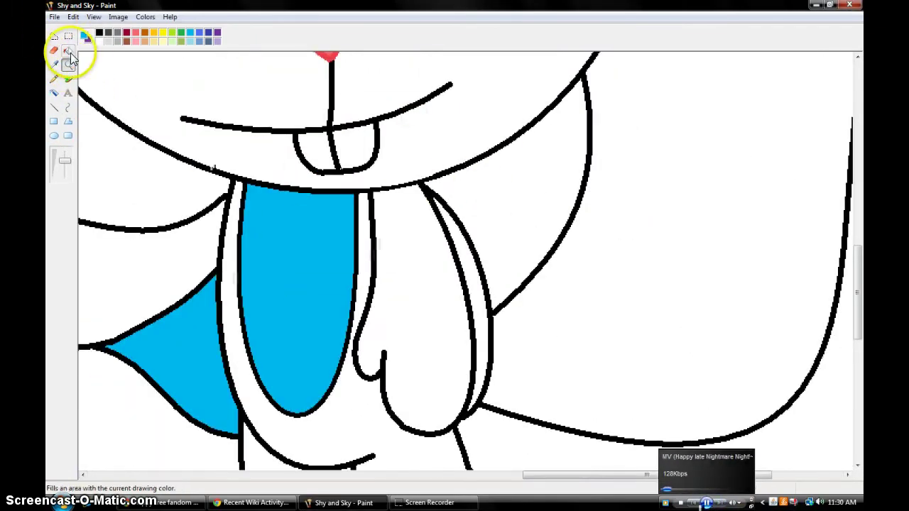
pyautogui.click(469, 387)
# Recolor the outlines of the belly and of the shape beneath the left arm with a darker custom blue.
pyautogui.click(67, 64)
pyautogui.click(402, 178)
pyautogui.click(402, 179)
pyautogui.doubleClick(199, 32)
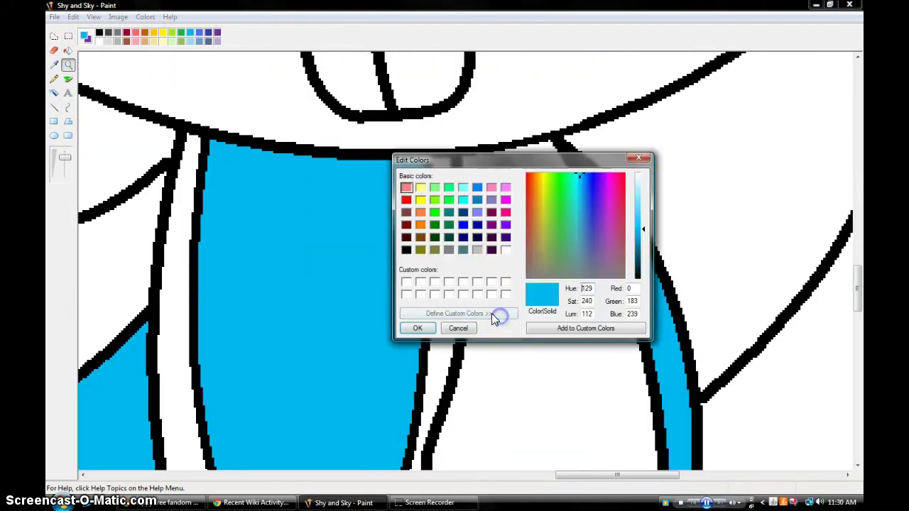
pyautogui.click(418, 328)
pyautogui.click(67, 78)
pyautogui.click(201, 139)
pyautogui.scroll(-5, 203, 92)
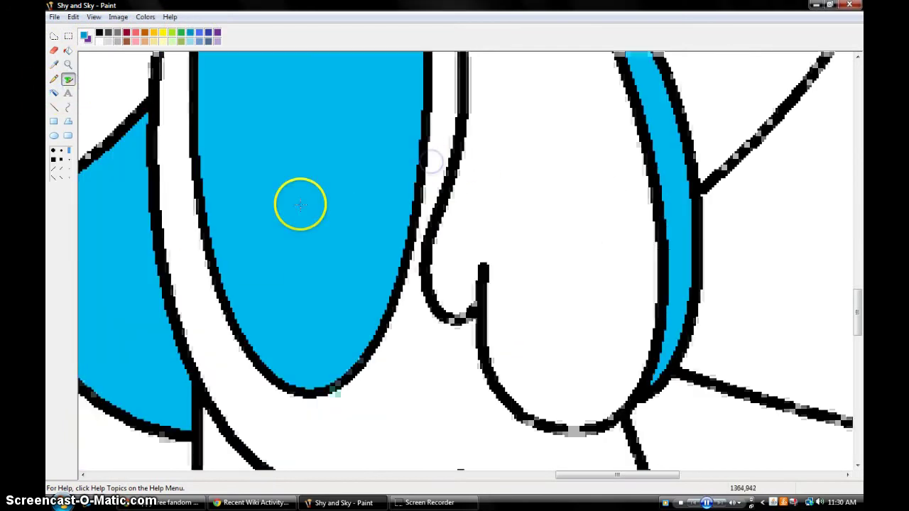
pyautogui.moveTo(557, 475); pyautogui.dragTo(480, 475)
pyautogui.hotkey('ctrl', 'z')
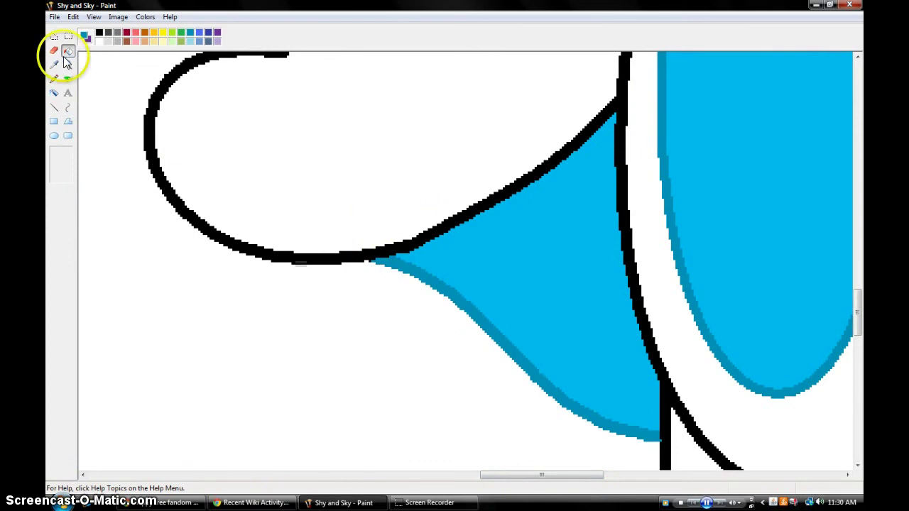
# Recolor the outer outline of the strip behind the right arm darker blue and touch up its lower end.
pyautogui.click(68, 64)
pyautogui.click(472, 141)
pyautogui.click(68, 79)
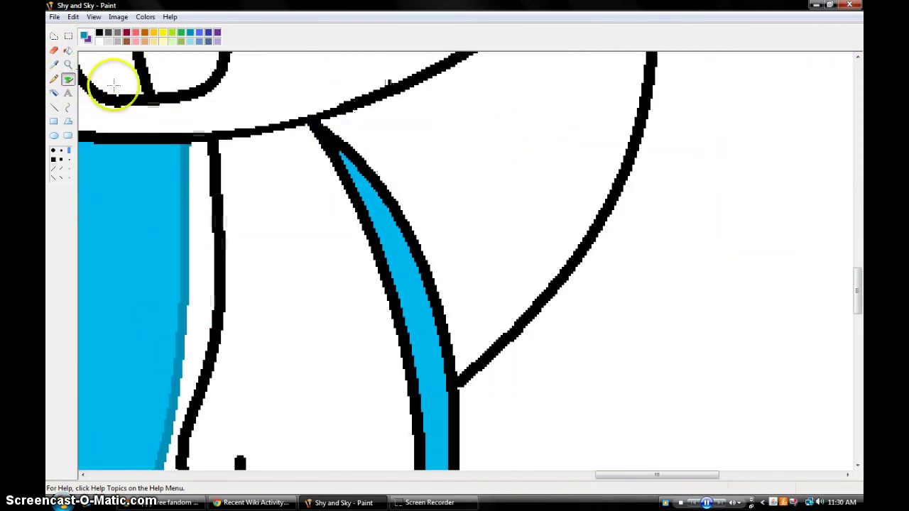
pyautogui.scroll(-5, 332, 140)
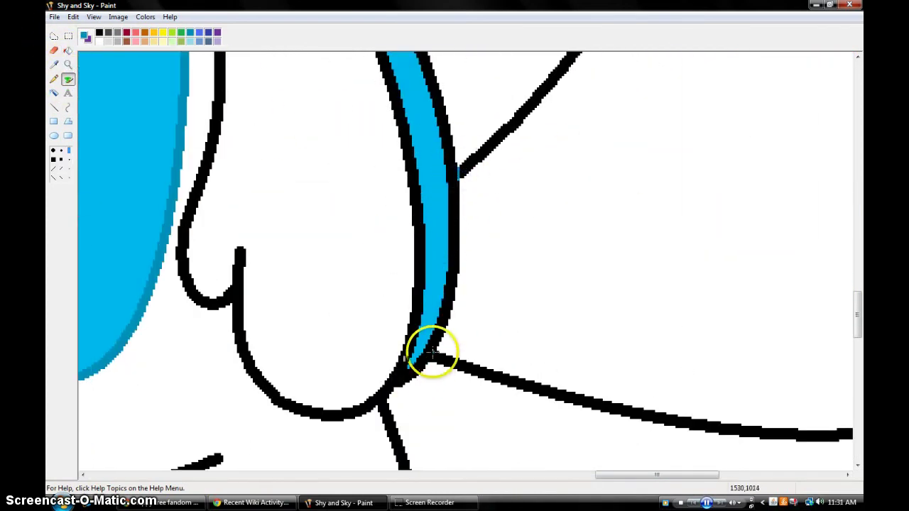
pyautogui.click(449, 135)
pyautogui.click(54, 65)
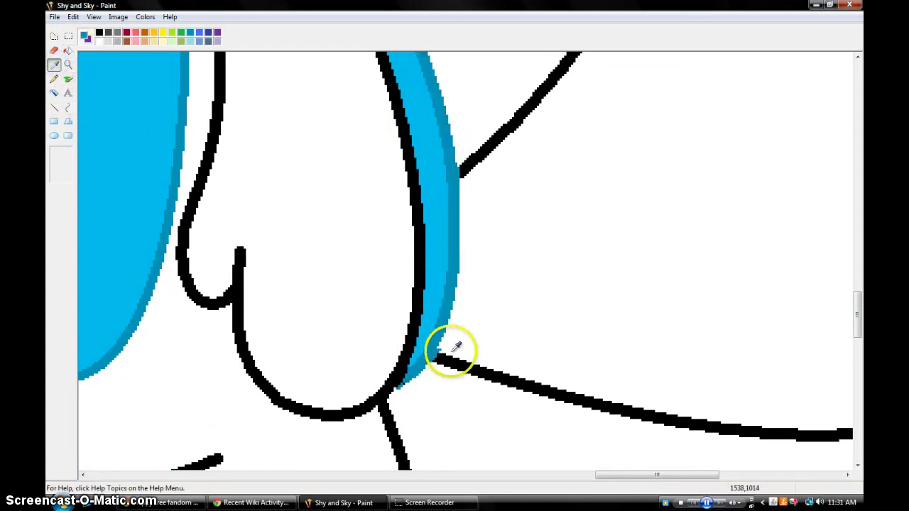
pyautogui.click(54, 79)
pyautogui.click(403, 383)
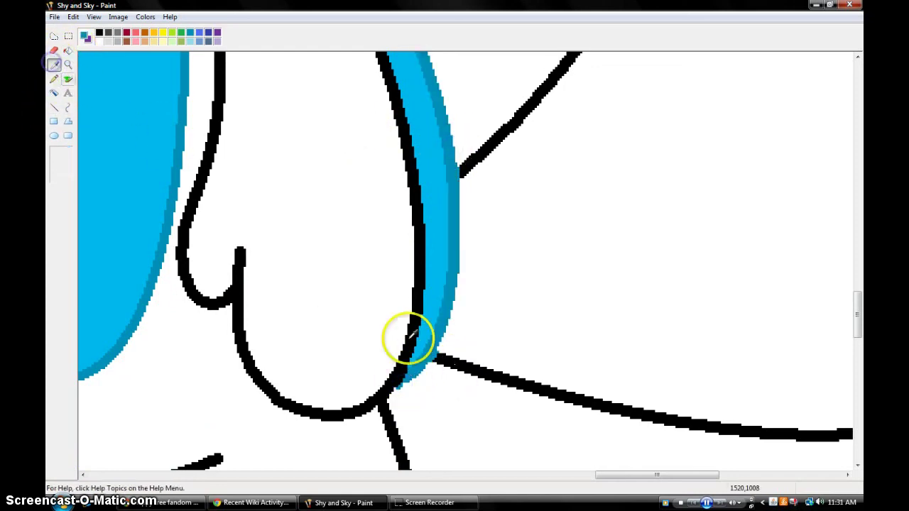
# Separate the left ear's outline from the head line and recolor it the same darker blue.
pyautogui.click(68, 64)
pyautogui.click(412, 194)
pyautogui.click(480, 298)
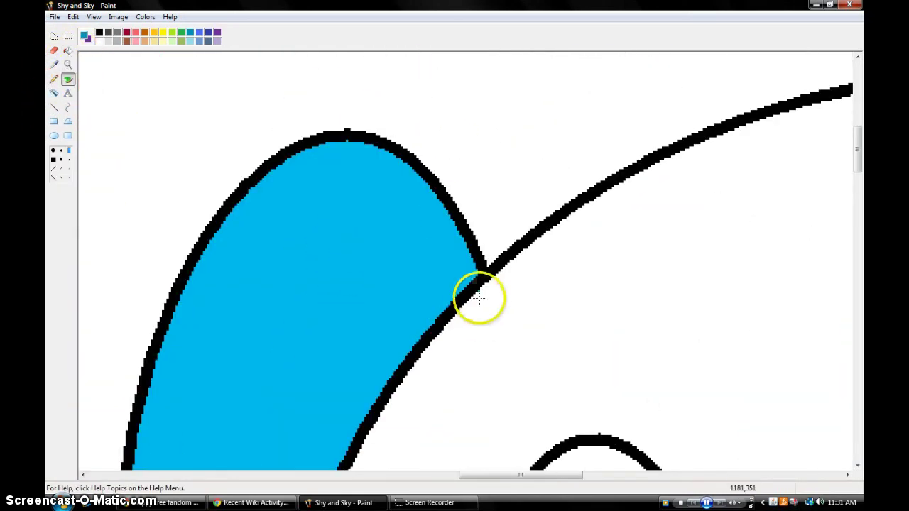
pyautogui.click(235, 312)
# Recolor the right ear's outer outline darker blue, cutting it off from the head and tail lines.
pyautogui.click(68, 64)
pyautogui.click(121, 71)
pyautogui.click(629, 81)
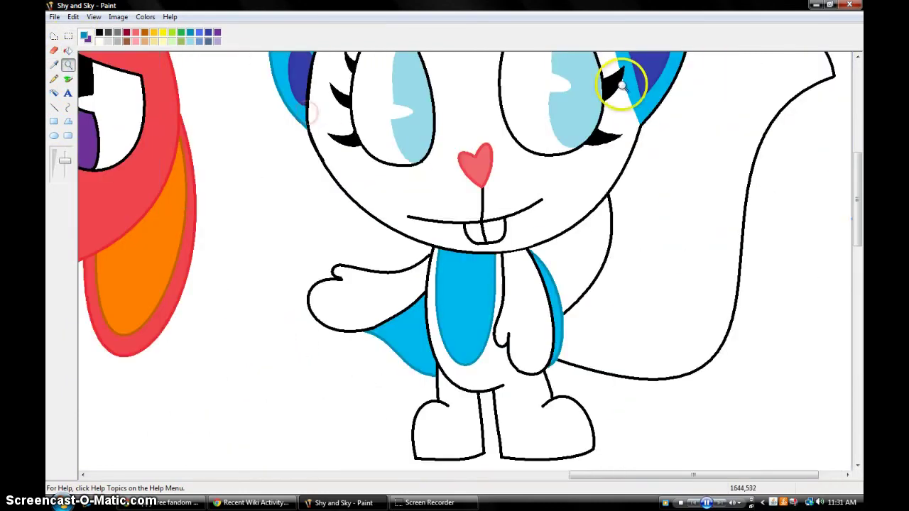
pyautogui.click(69, 79)
pyautogui.scroll(-3, 426, 213)
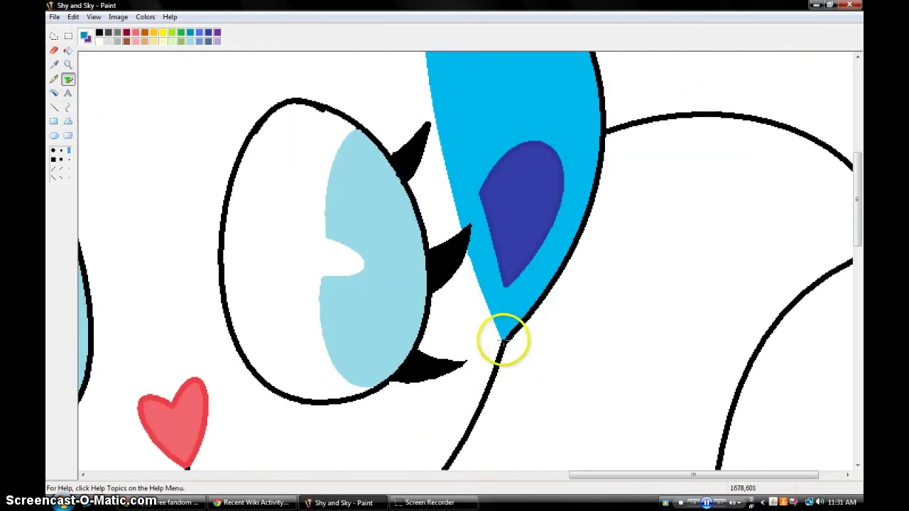
pyautogui.click(68, 52)
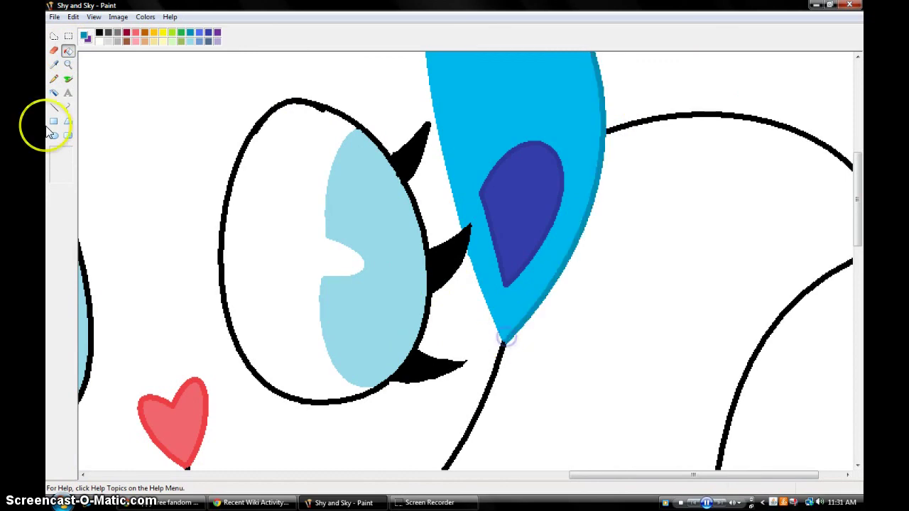
# Recolor the second character's head and body outlines gray and fill the head and body light gray.
pyautogui.click(68, 64)
pyautogui.click(391, 162)
pyautogui.click(351, 171)
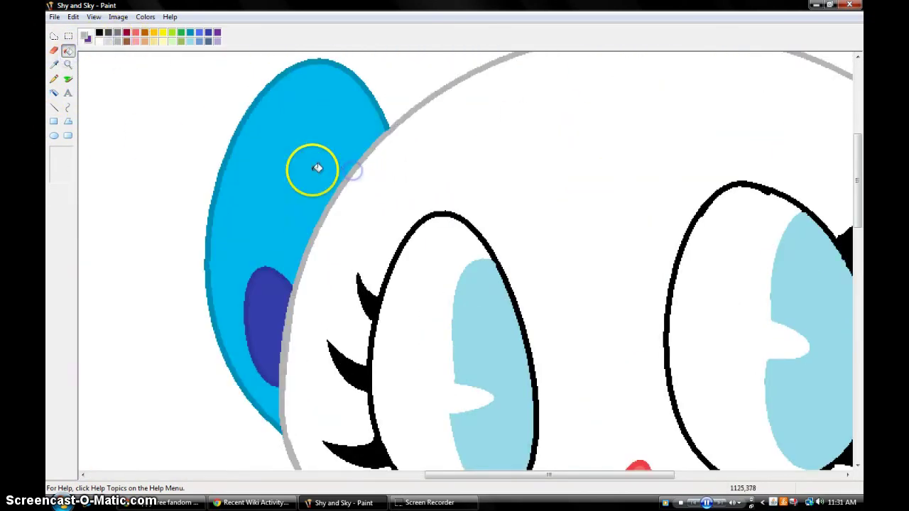
pyautogui.scroll(-5, 487, 253)
pyautogui.click(487, 254)
pyautogui.click(471, 355)
# Recolor the second character's tail outline gray.
pyautogui.click(68, 64)
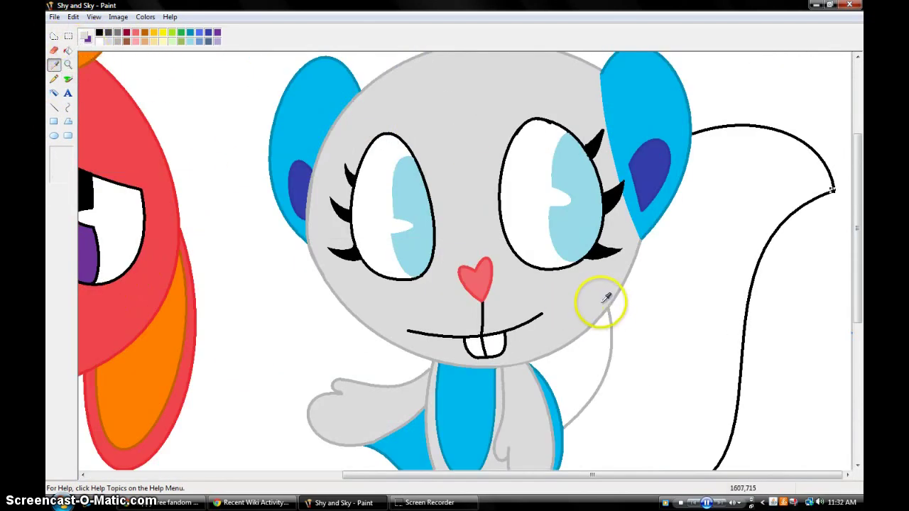
pyautogui.click(838, 186)
pyautogui.click(803, 284)
pyautogui.scroll(-3, 240, 128)
# Define a lighter custom gray and fill the second character's head, body, legs and tail with it.
pyautogui.doubleClick(108, 40)
pyautogui.click(458, 313)
pyautogui.click(641, 186)
pyautogui.click(418, 328)
pyautogui.click(447, 440)
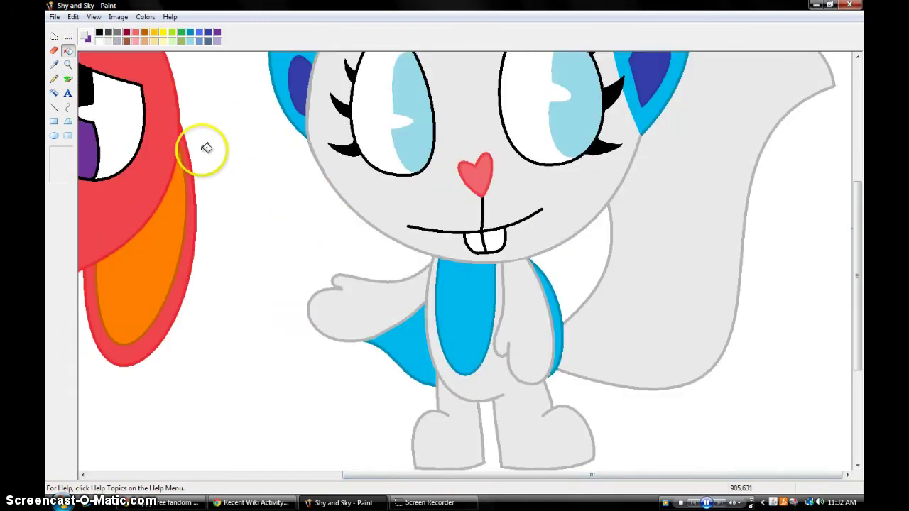
# Crop the canvas at its right and lower edges to remove the purple border.
pyautogui.click(68, 65)
pyautogui.rightClick(215, 114)
pyautogui.click(260, 178)
pyautogui.click(69, 50)
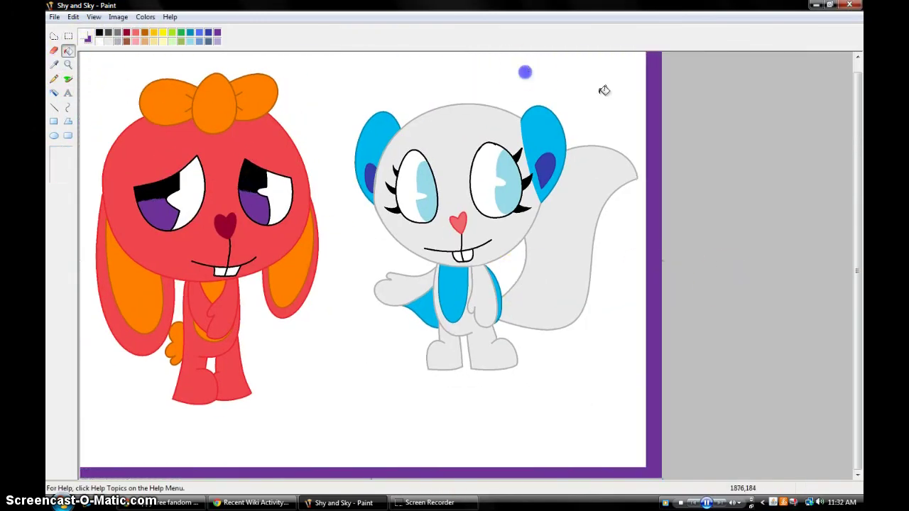
pyautogui.moveTo(660, 481); pyautogui.dragTo(641, 414)
pyautogui.click(577, 235)
# Divide the background with a slanted pink line between the characters and fill the left side pink and the right side blue.
pyautogui.click(59, 110)
pyautogui.moveTo(329, 54); pyautogui.dragTo(338, 426)
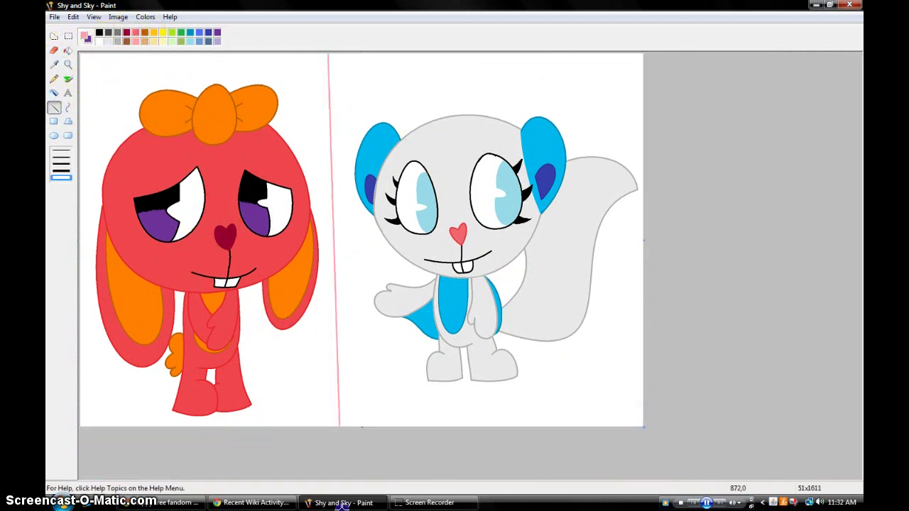
pyautogui.click(68, 51)
pyautogui.click(111, 75)
pyautogui.click(199, 34)
pyautogui.click(387, 66)
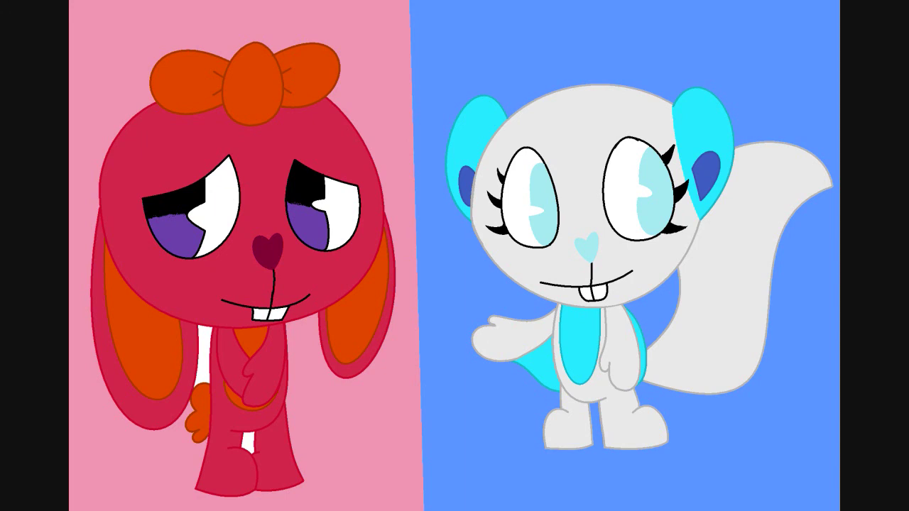